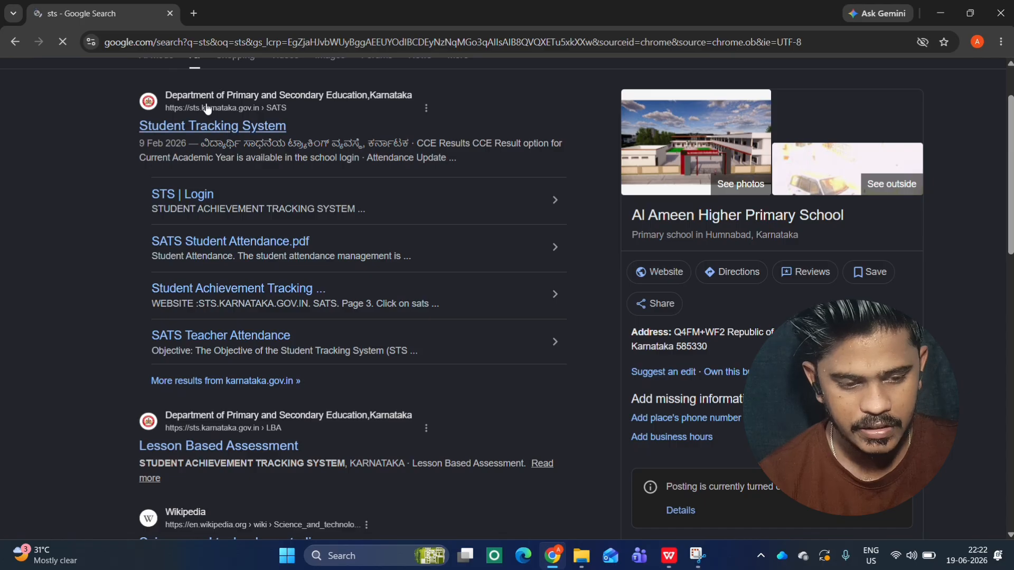
- Search Google for "spring tool suite download" and open the Spring Tools page on spring.io
scroll(208, 106, up, 2)
key(BackSpace)
key(BackSpace)
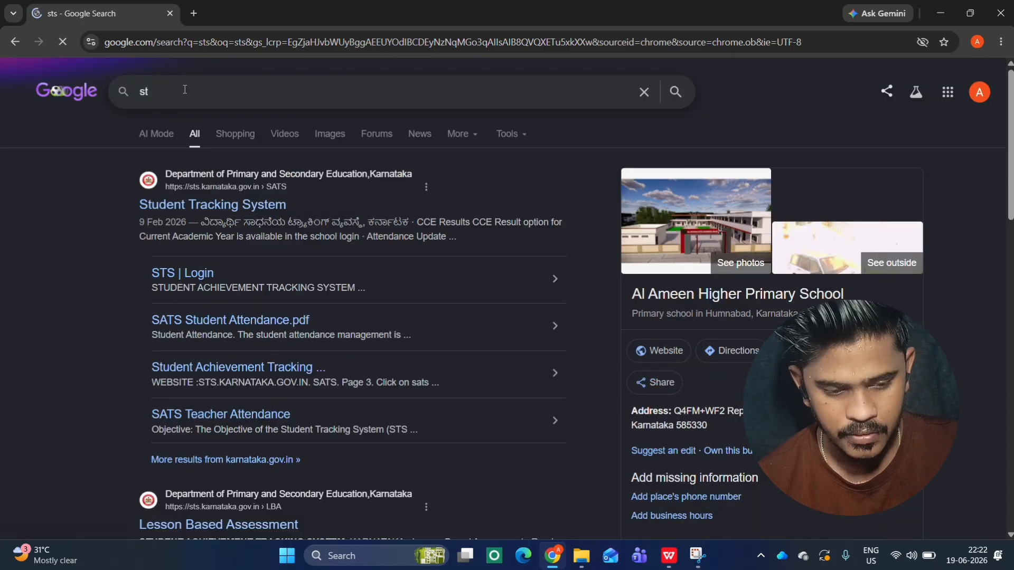
text(pring)
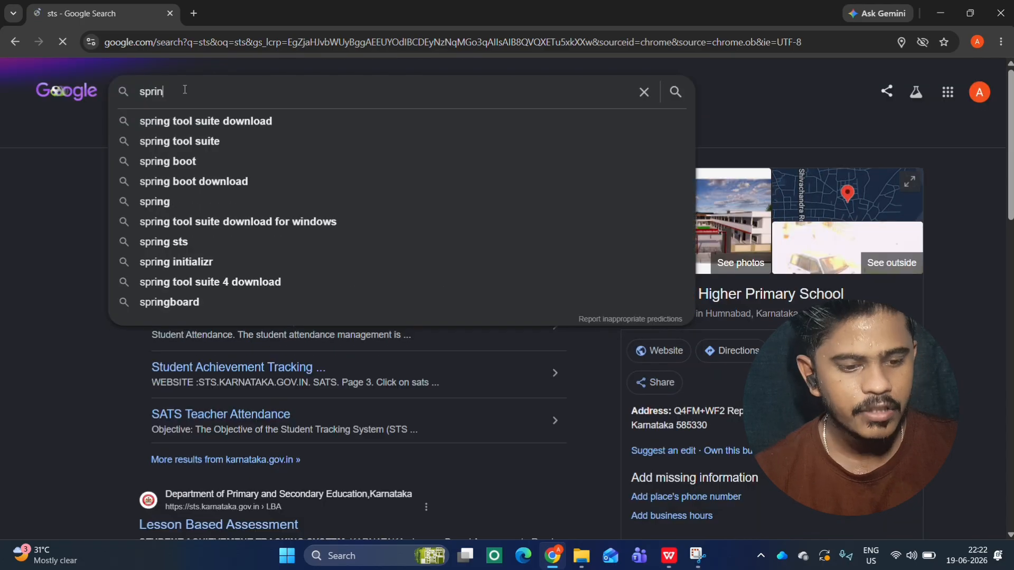
click(192, 121)
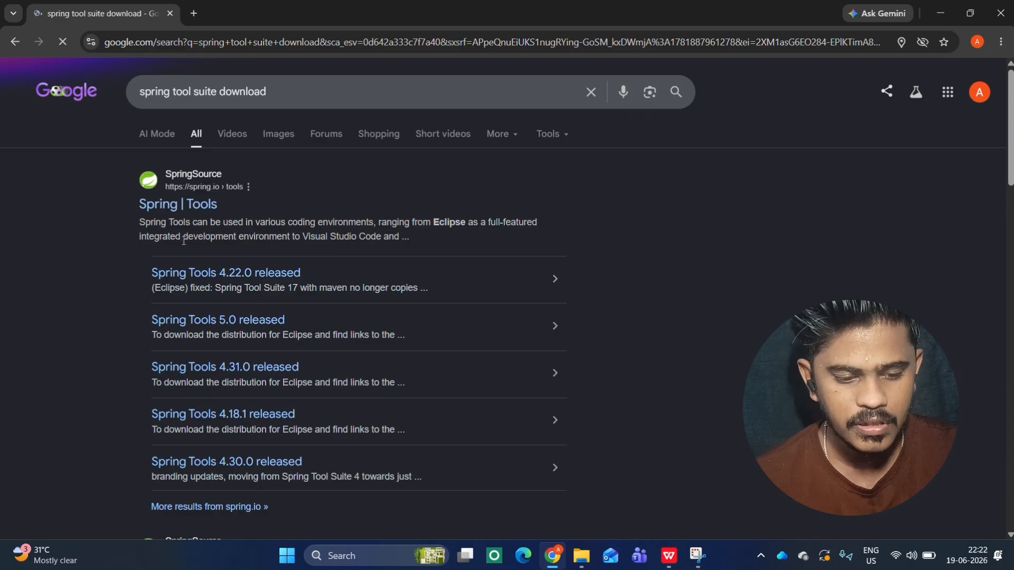
click(171, 214)
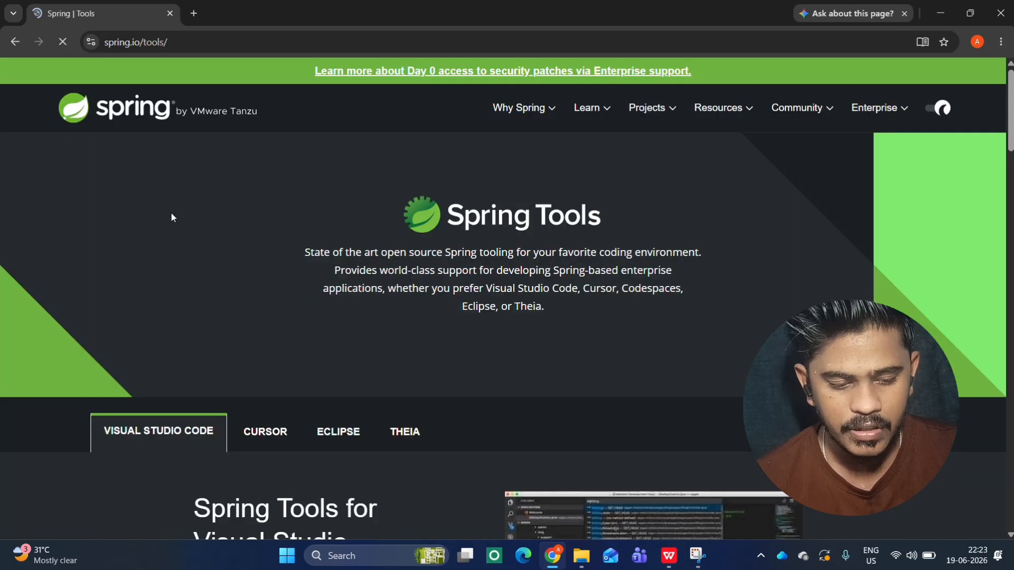
- Dismiss the cookie notice, download the 5.2.0 Windows x86_64 package of Spring Tools for Eclipse, and minimize the browser
scroll(257, 280, down, 2)
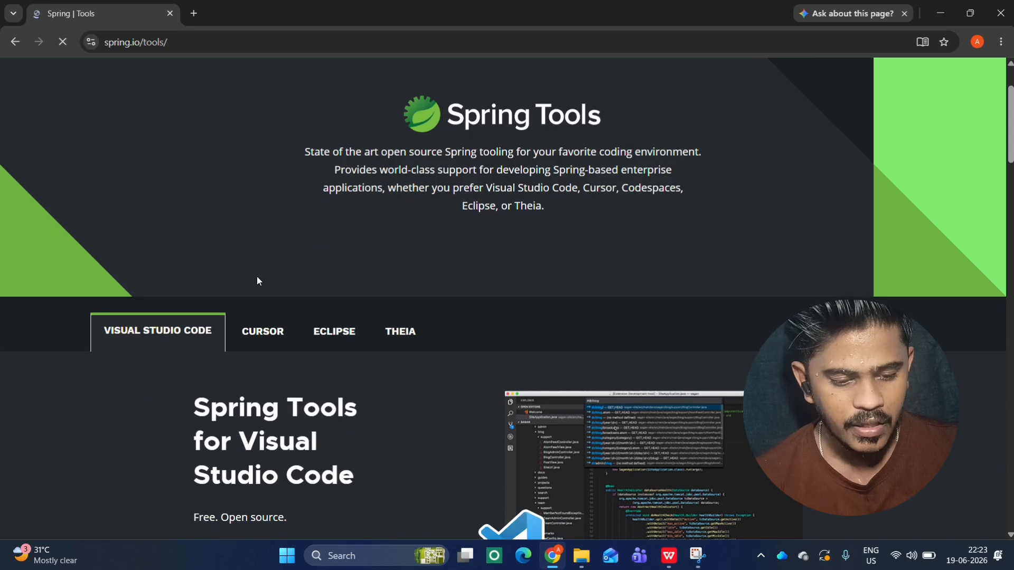
scroll(257, 281, down, 1)
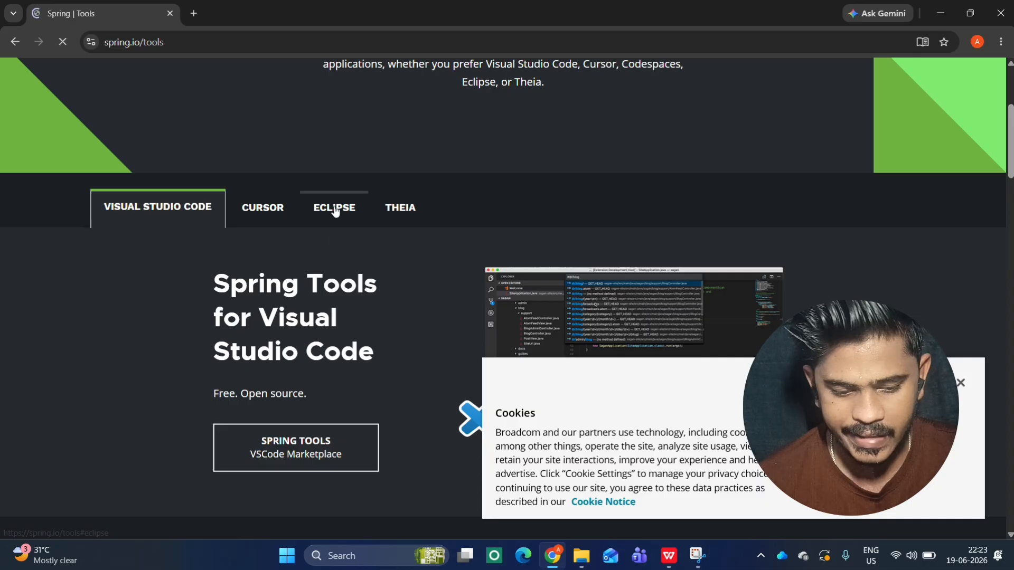
click(333, 208)
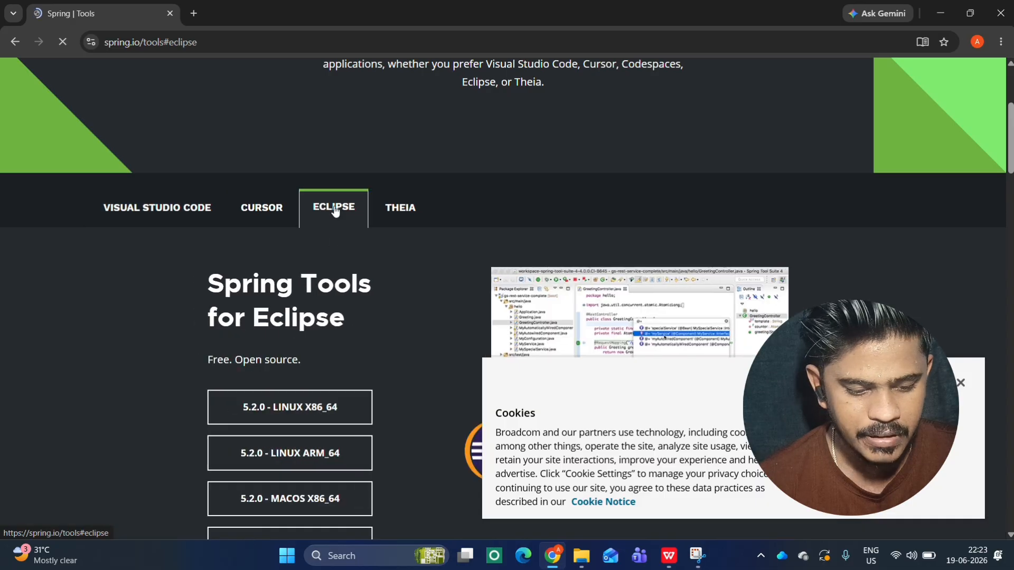
click(960, 382)
scroll(723, 352, down, 5)
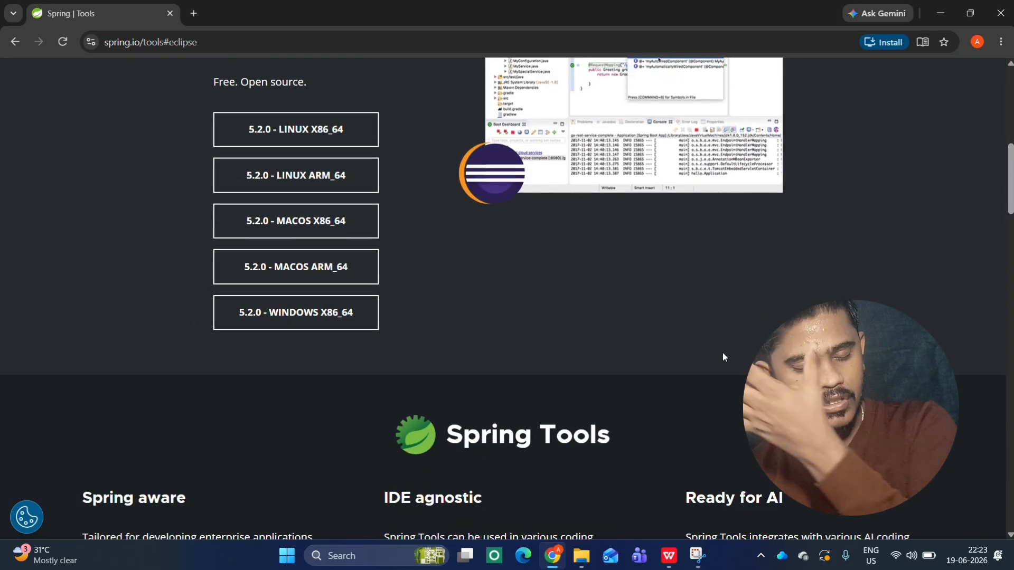
click(285, 319)
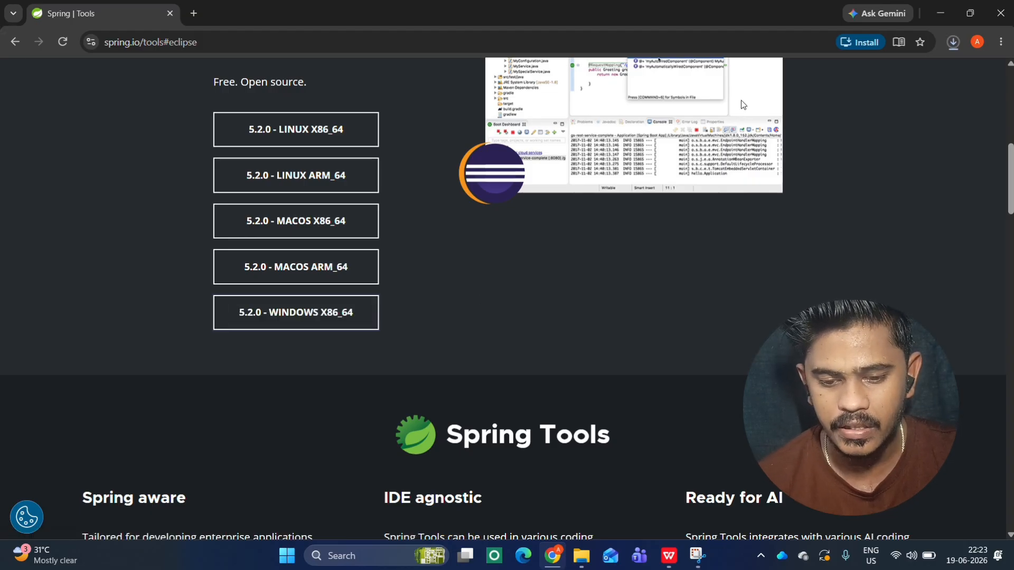
click(953, 41)
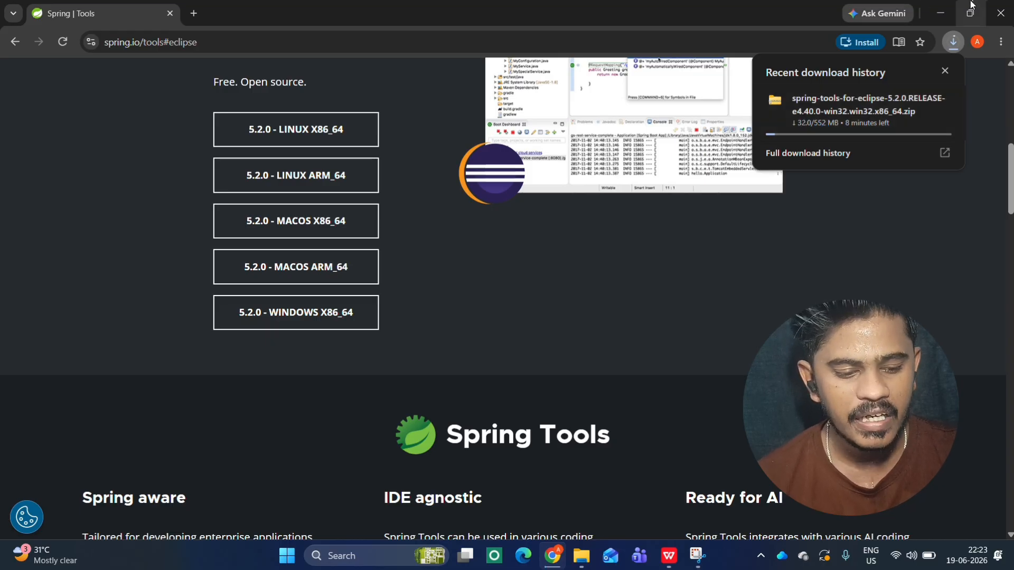
click(944, 11)
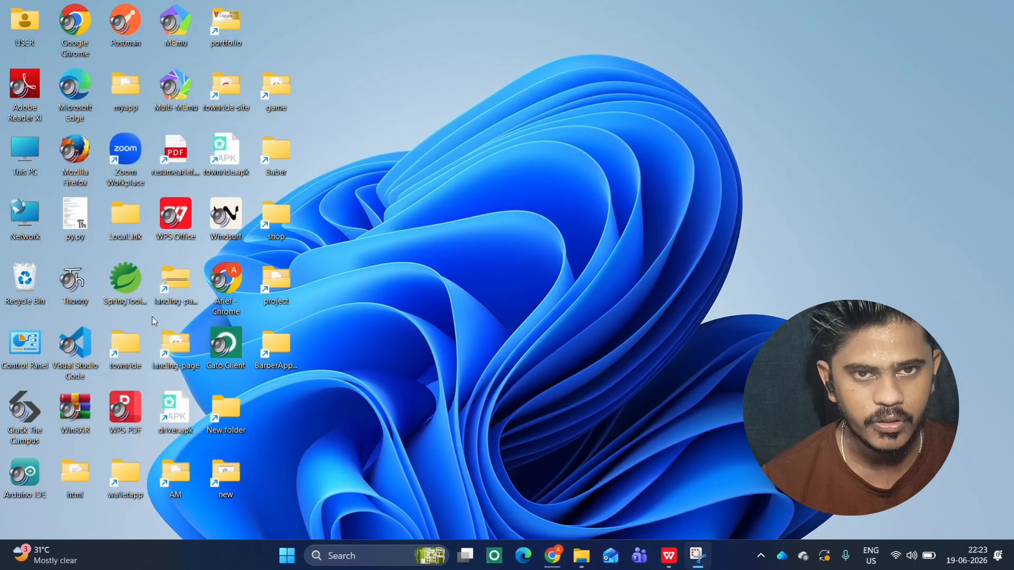
click(127, 294)
key(Delete)
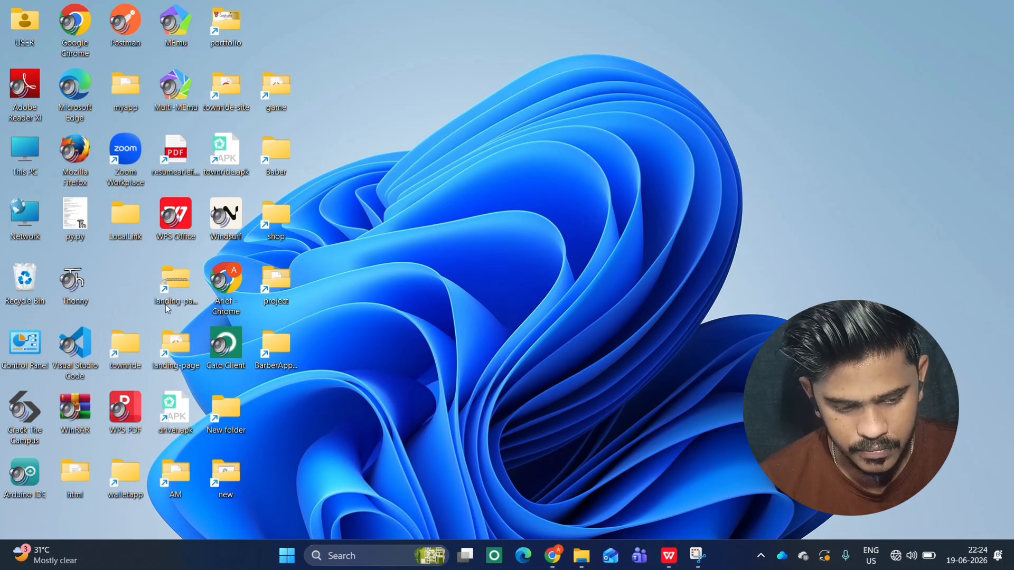
key(ctrl+z)
- Move the SpringToolsForEclipse.exe icon to an empty area of the desktop and try to launch it
drag(112, 285, 338, 239)
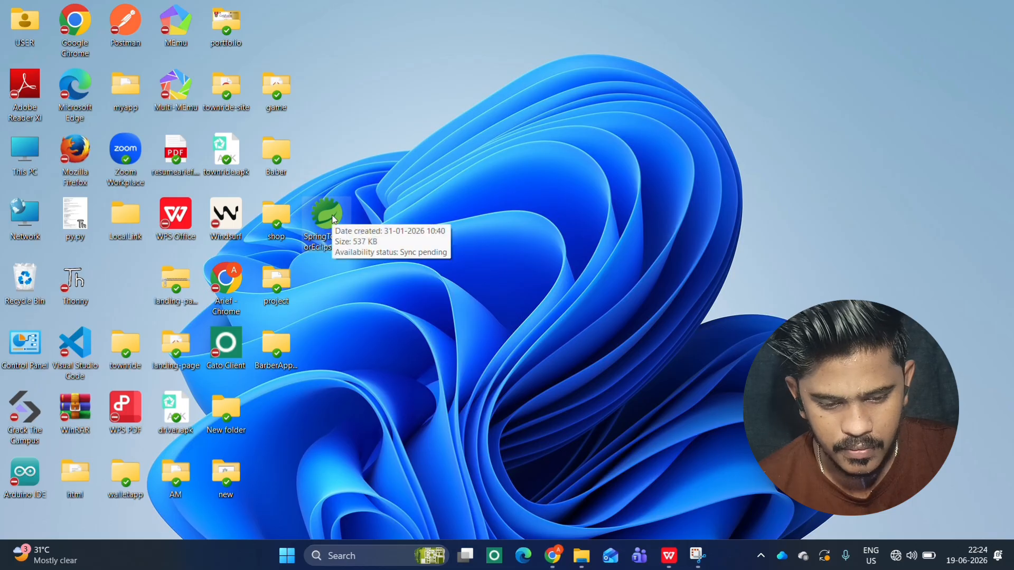
double_click(334, 220)
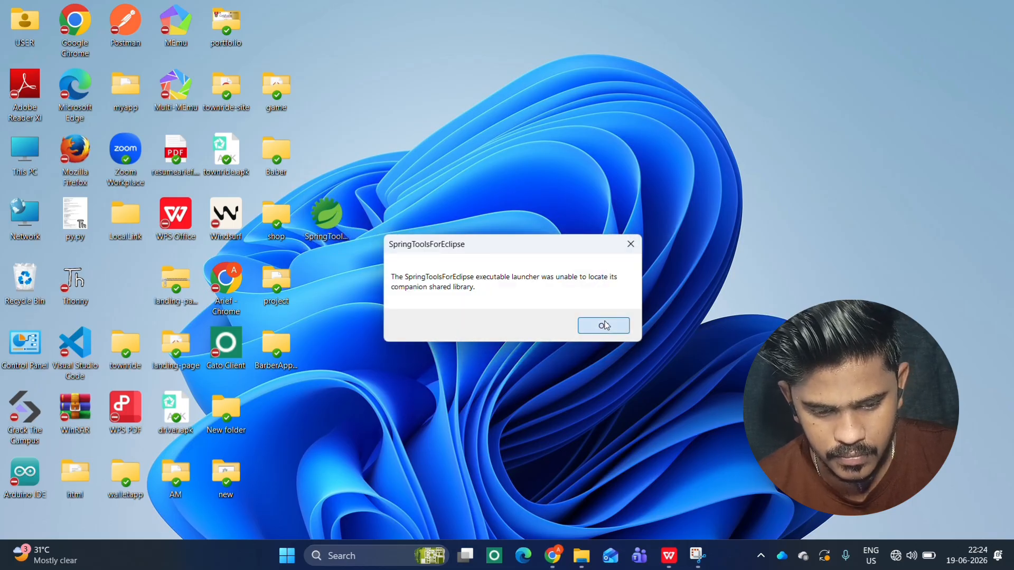
click(603, 326)
double_click(327, 219)
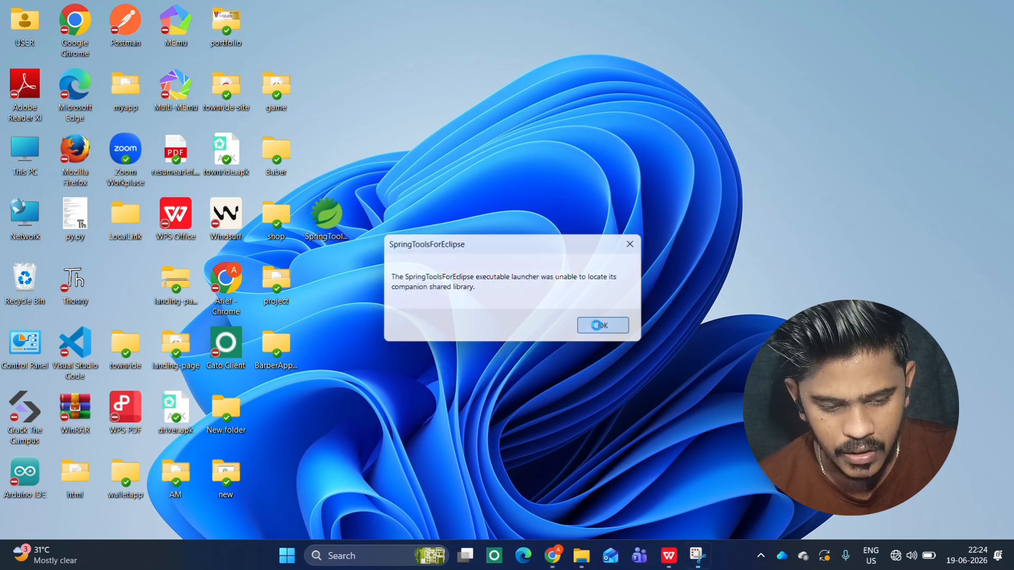
click(600, 328)
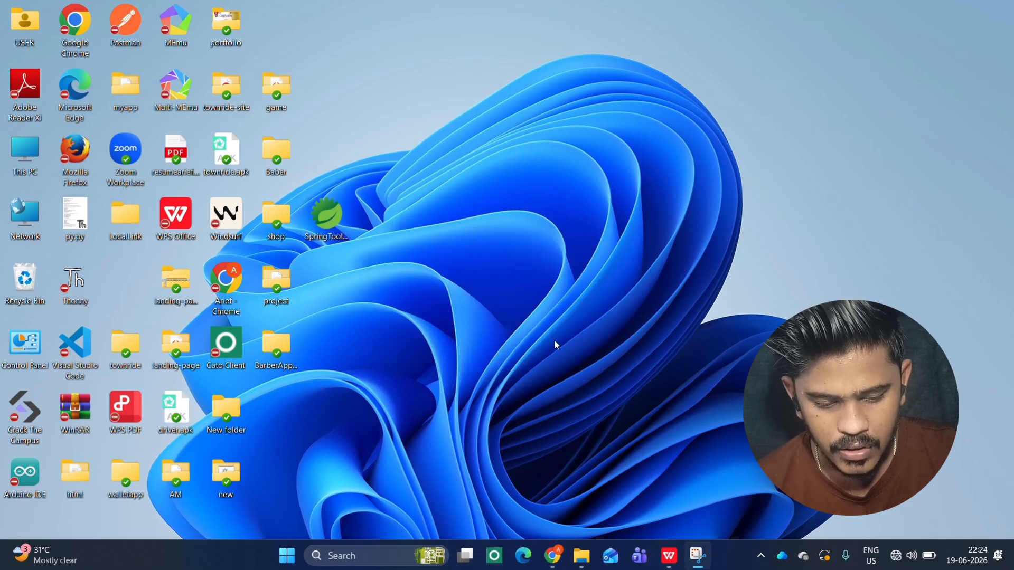
click(376, 549)
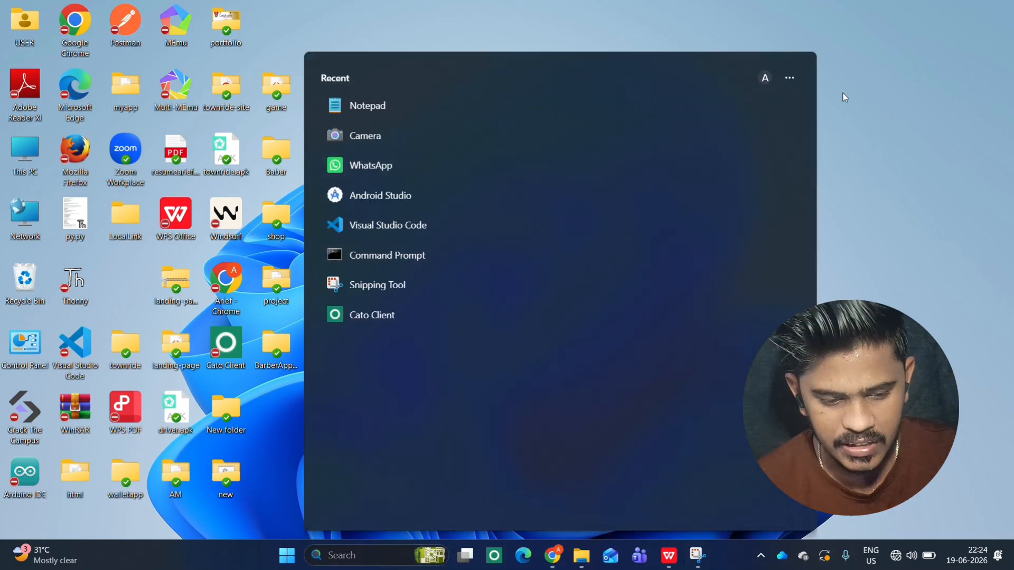
click(883, 69)
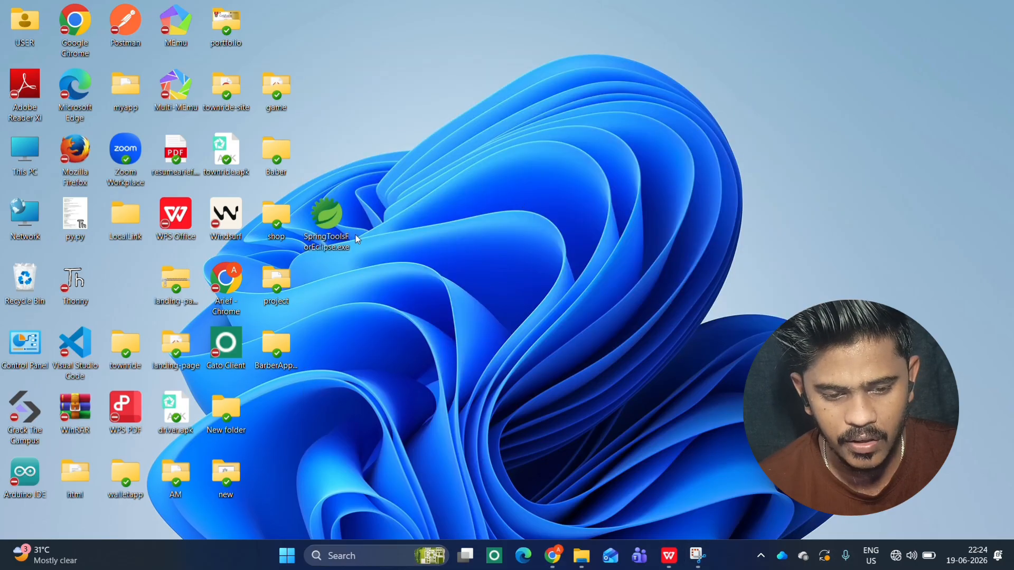
- Try to open SpringToolsForEclipse.exe from its desktop context options, both normally and as administrator
right_click(334, 239)
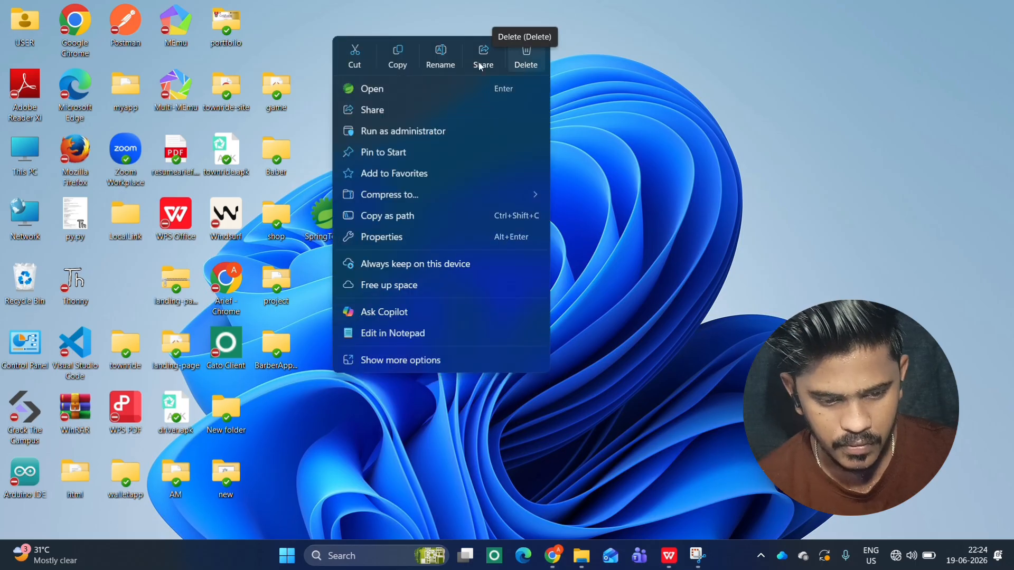
click(366, 94)
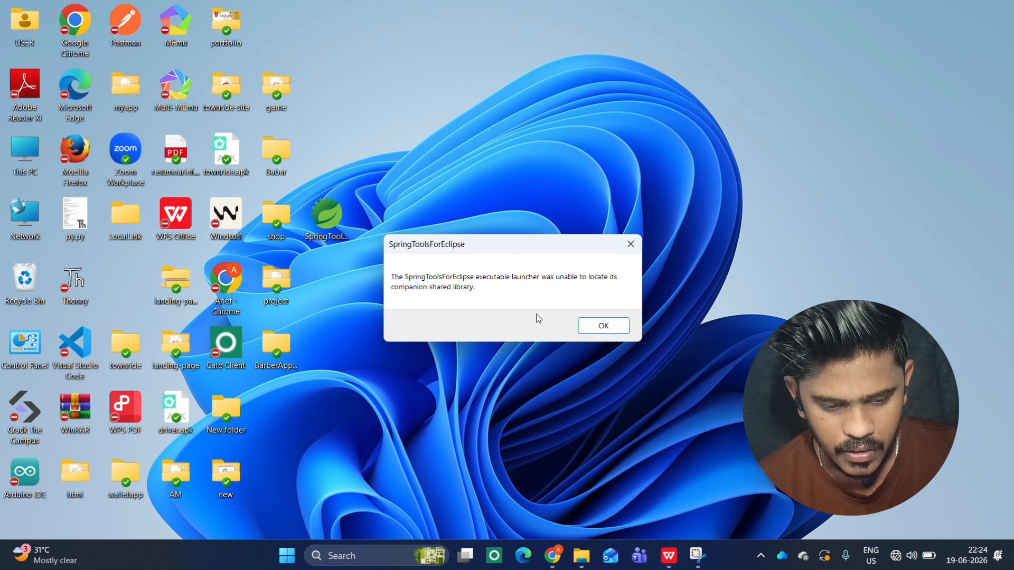
click(602, 326)
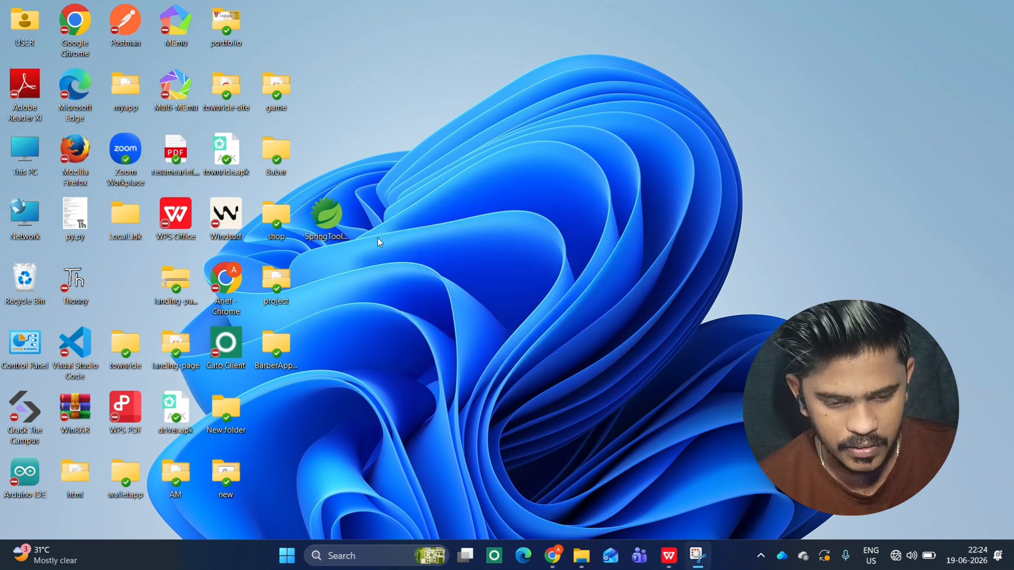
right_click(317, 212)
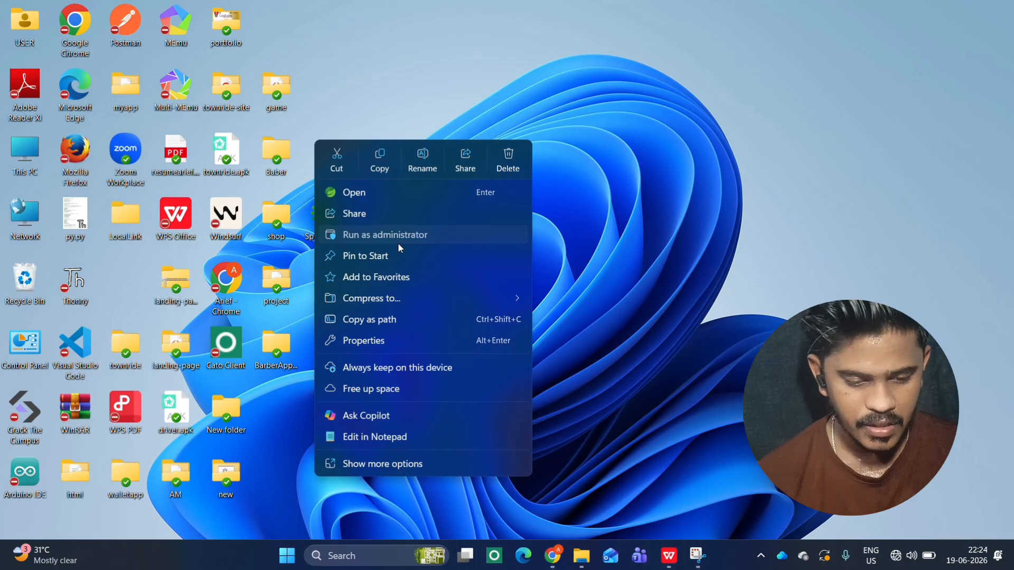
click(397, 242)
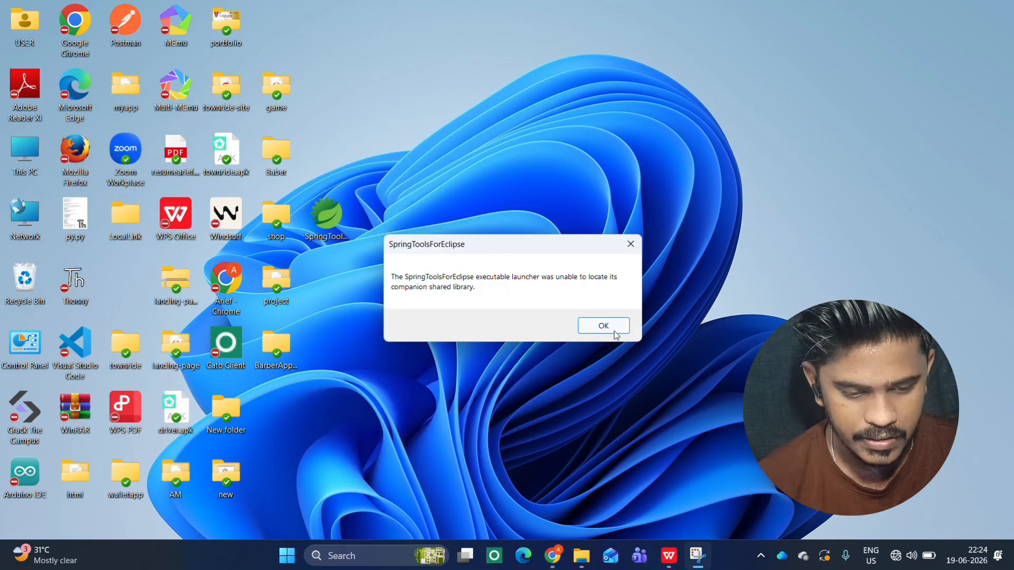
click(604, 325)
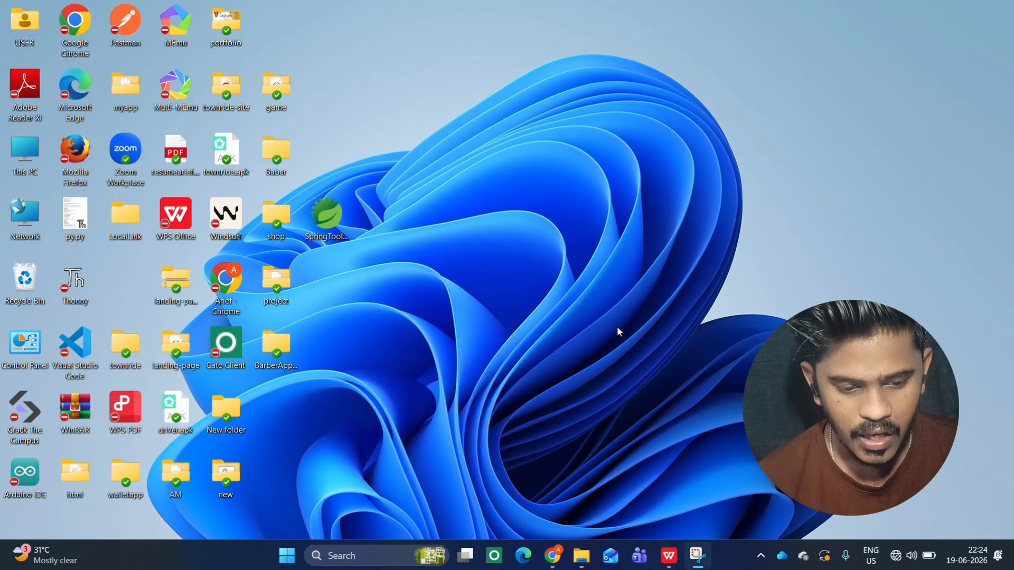
- Delete SpringToolsForEclipse.exe from the desktop
right_click(329, 228)
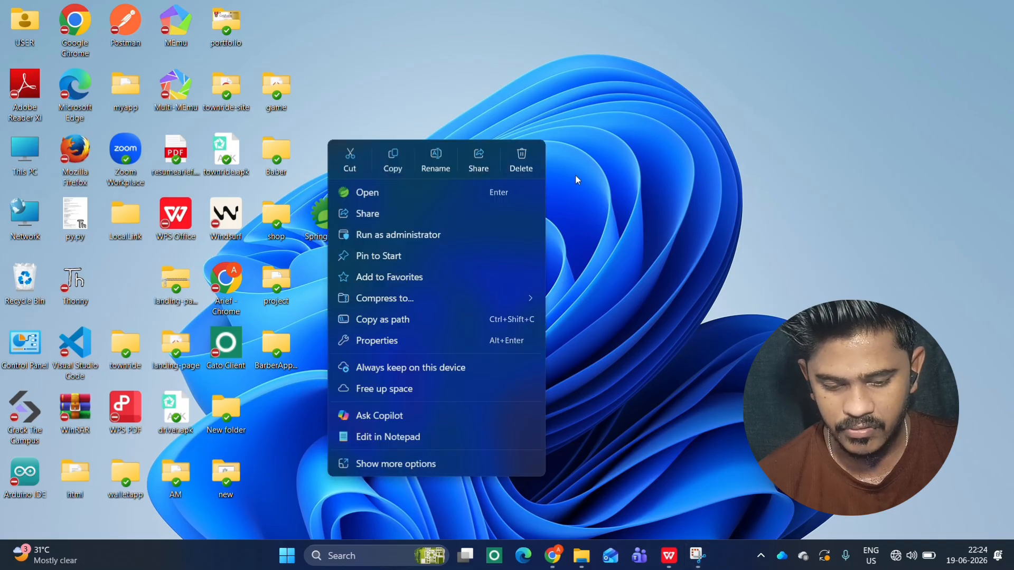
click(517, 156)
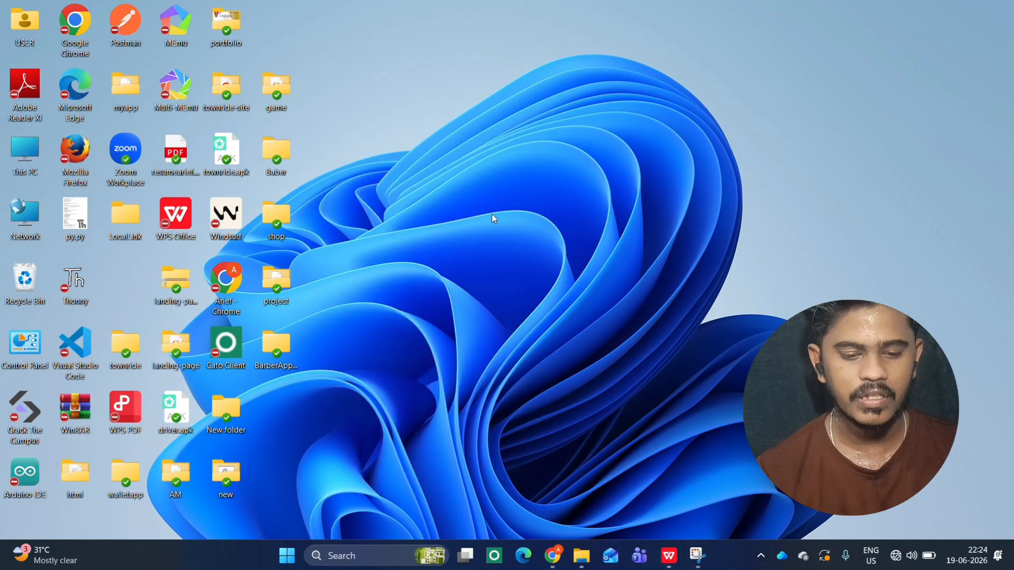
- Switch back to Chrome and resume the interrupted download of the Spring Tools for Eclipse 5.2.0 zip
click(553, 556)
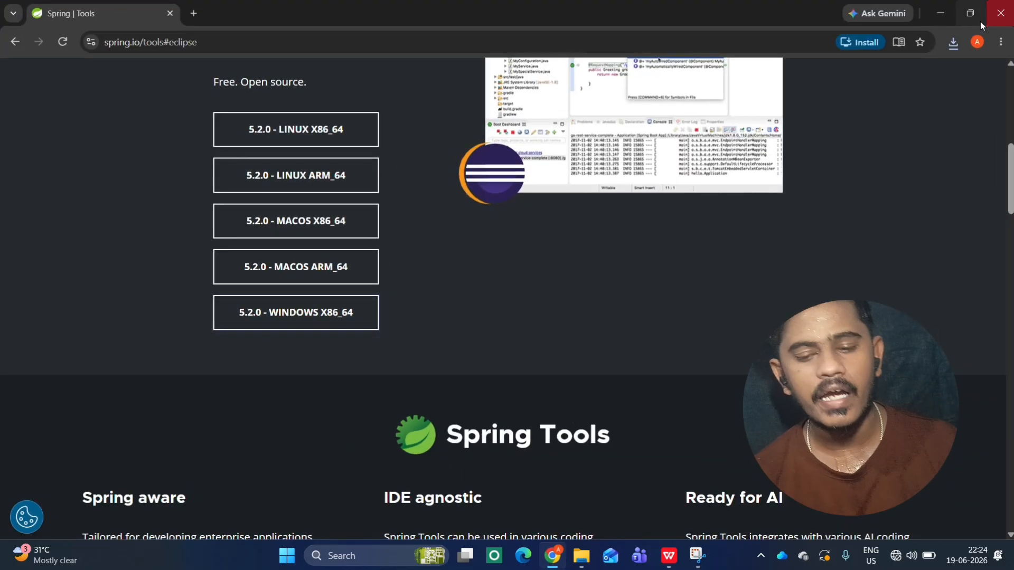
click(950, 43)
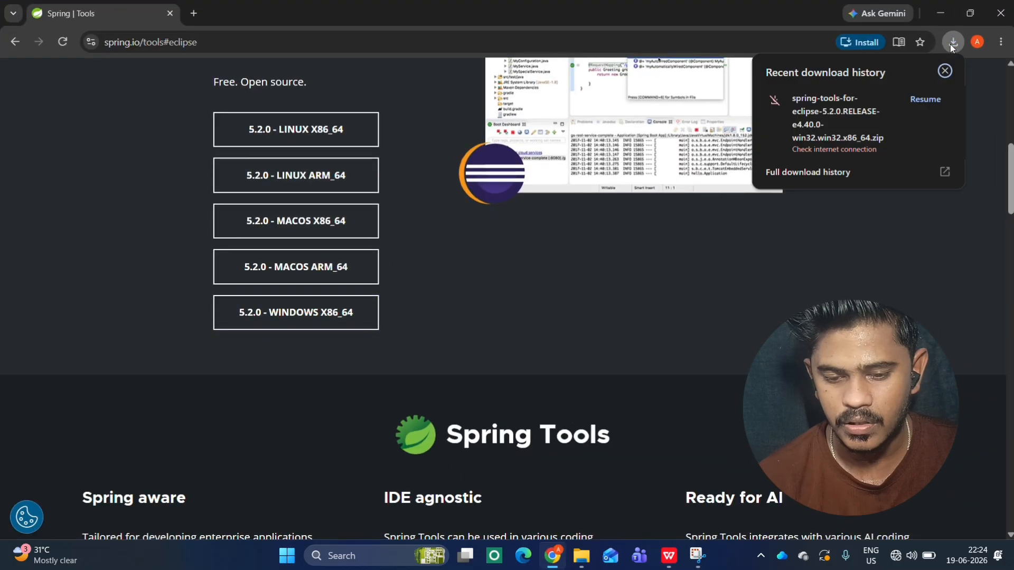
click(924, 102)
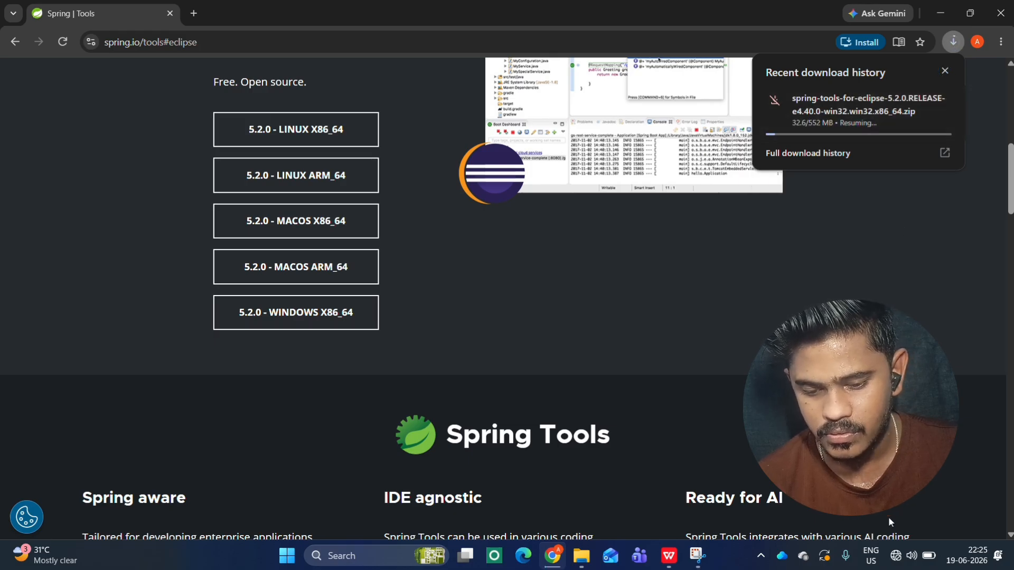
- Check the available Wi-Fi networks and the progress of the Spring Tools download
click(897, 555)
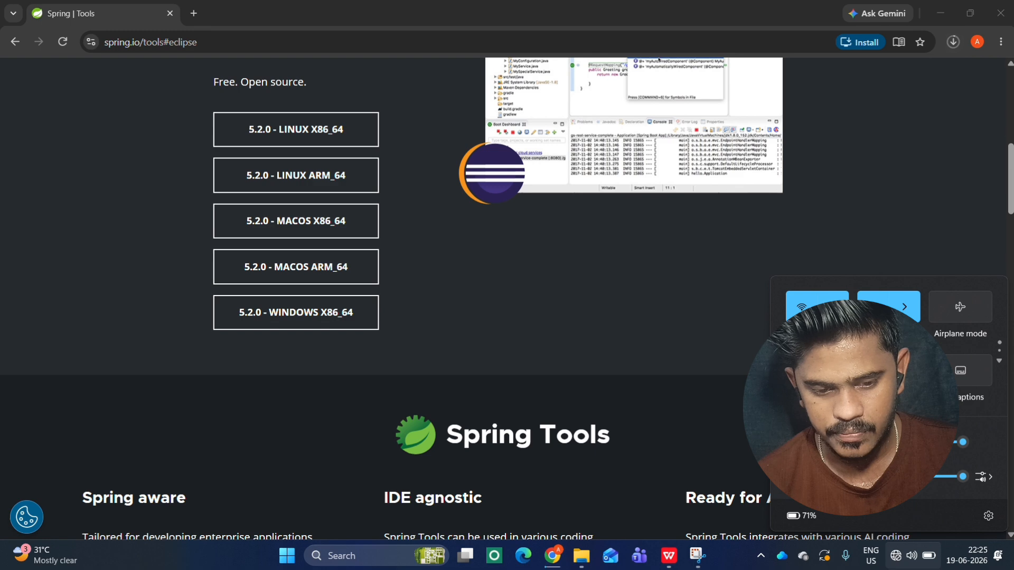
click(904, 307)
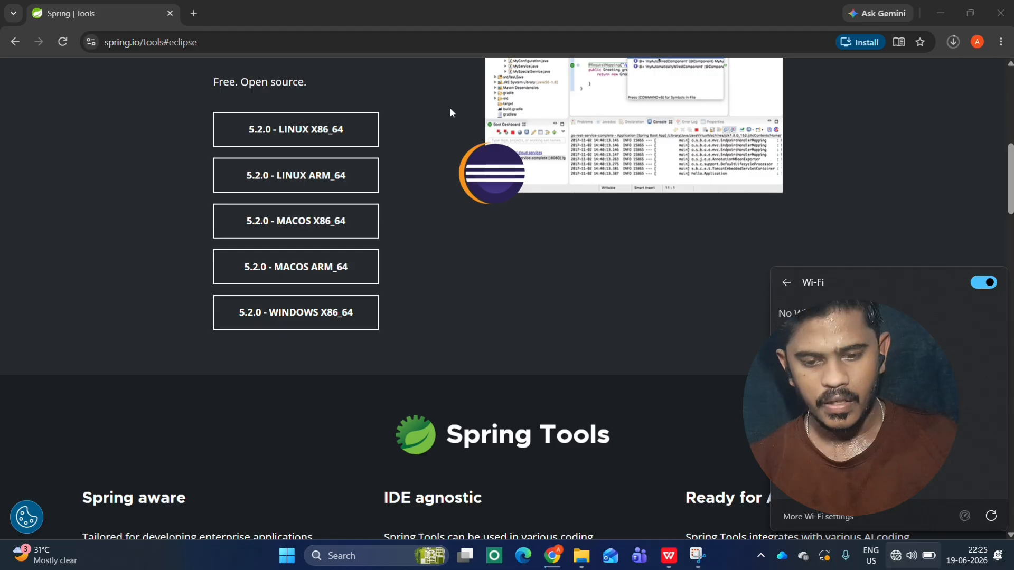
click(436, 30)
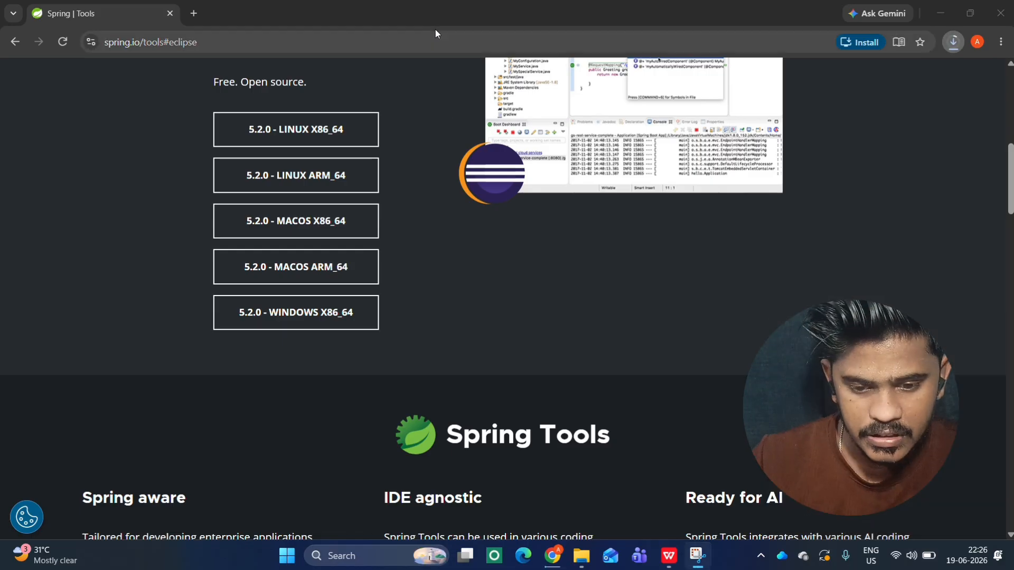
click(954, 42)
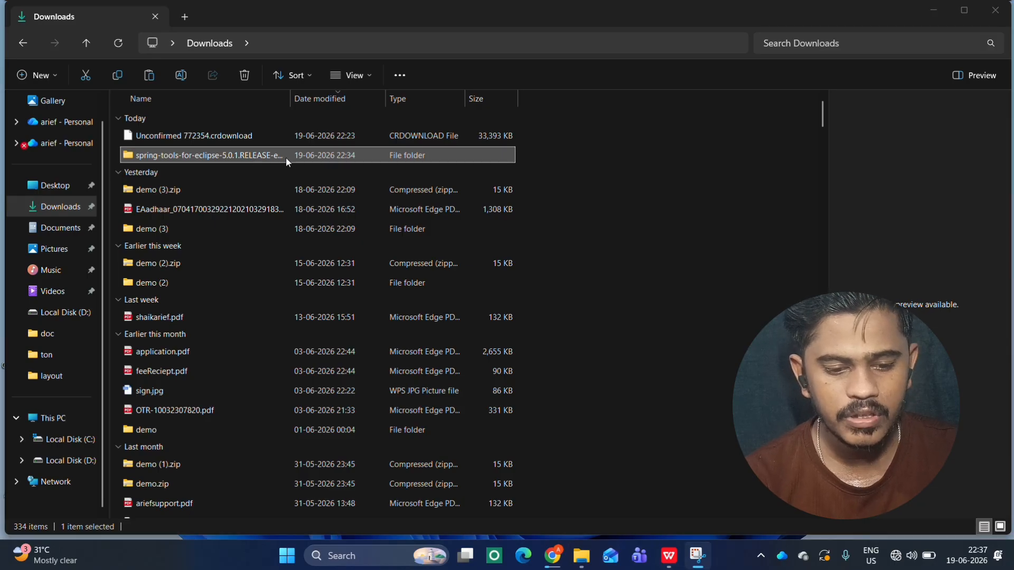
- Open the extracted spring-tools-for-eclipse-5.0.1.RELEASE-e4.38.0-win32.win32.x86_64 - Copy folder in Downloads
right_click(256, 157)
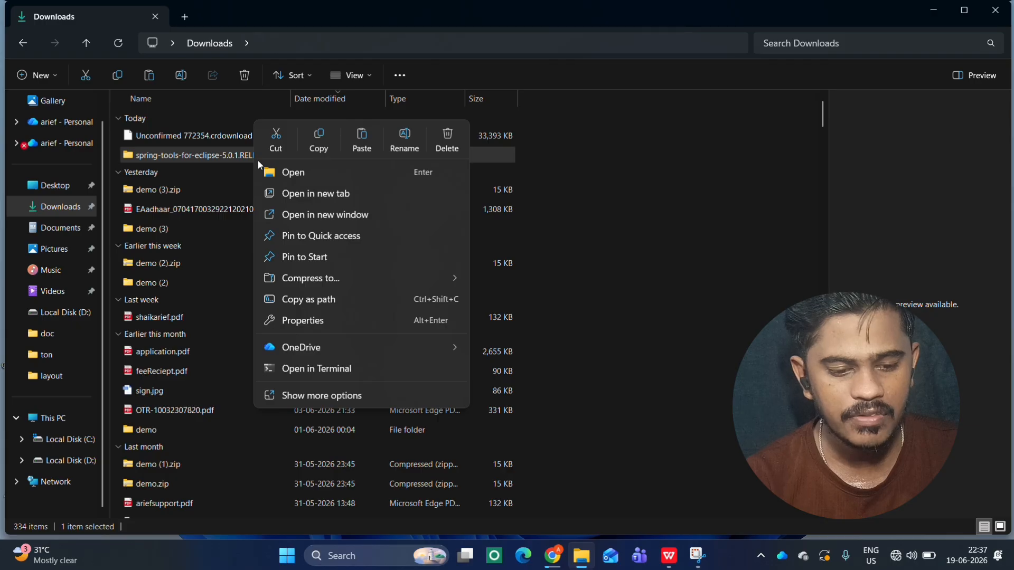
click(296, 182)
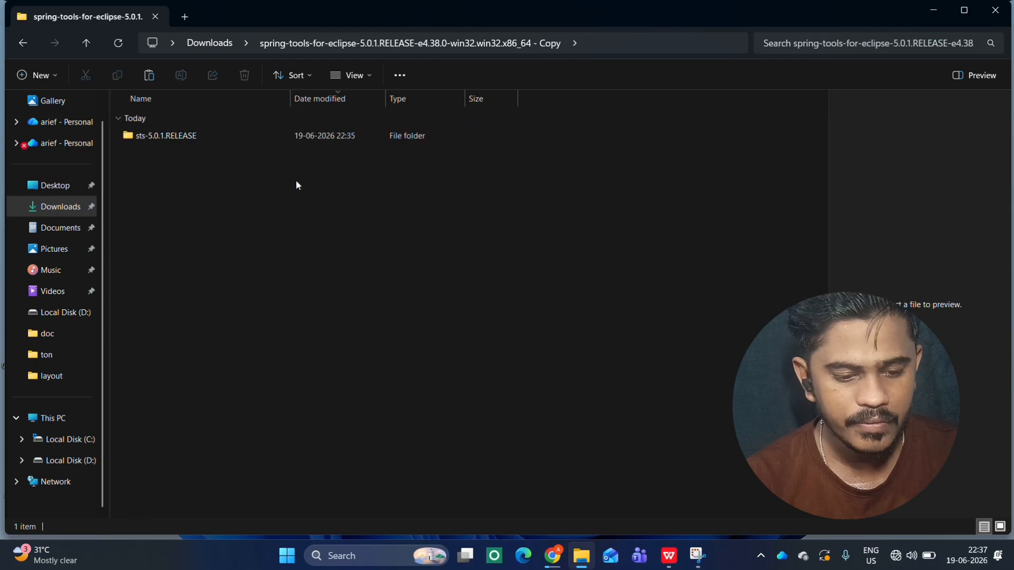
- Open the sts-5.0.1.RELEASE folder and launch SpringToolsForEclipse.exe
double_click(188, 142)
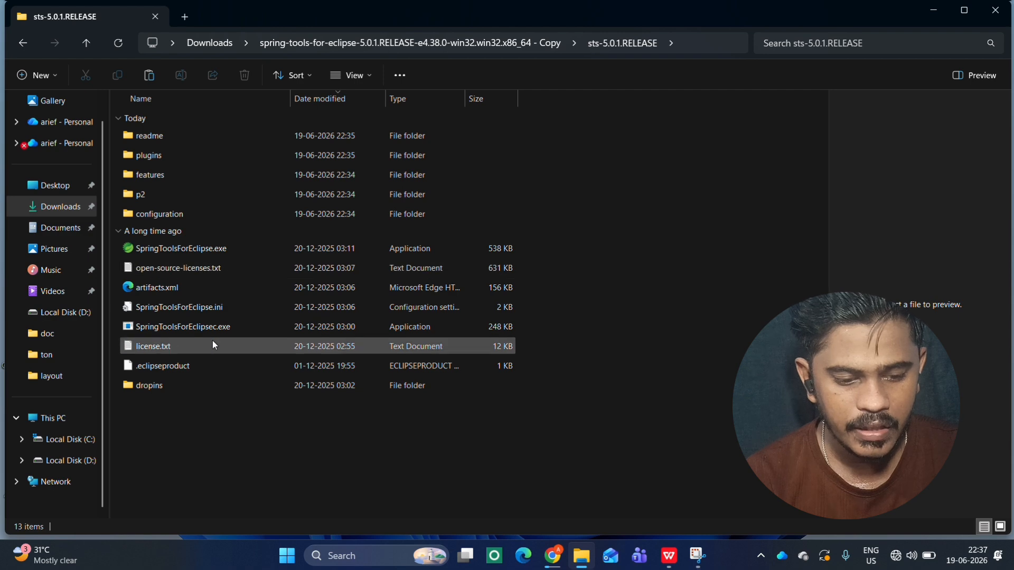
click(193, 256)
double_click(195, 259)
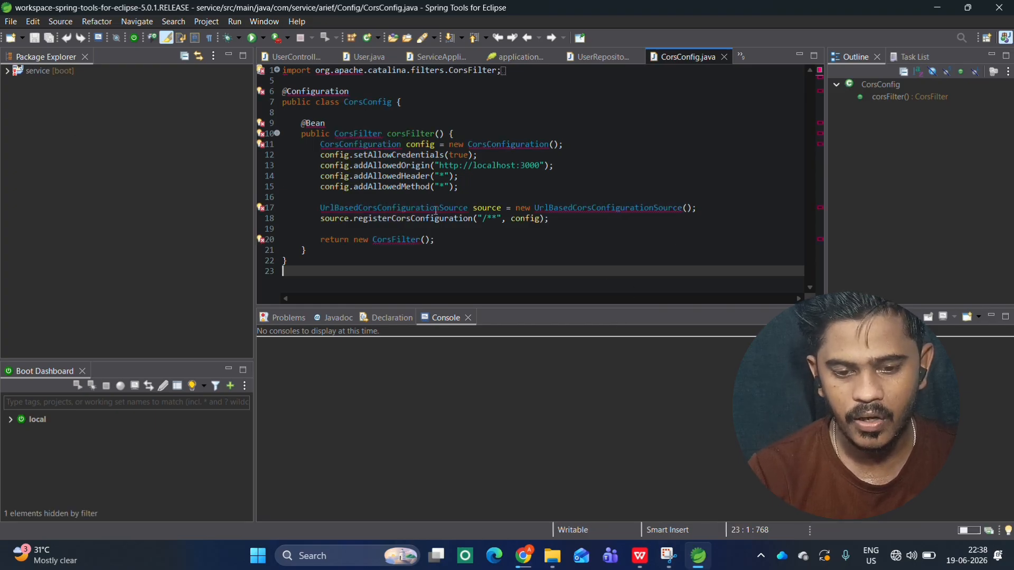
- Close the CorsConfig.java and UserRepository editors
click(725, 59)
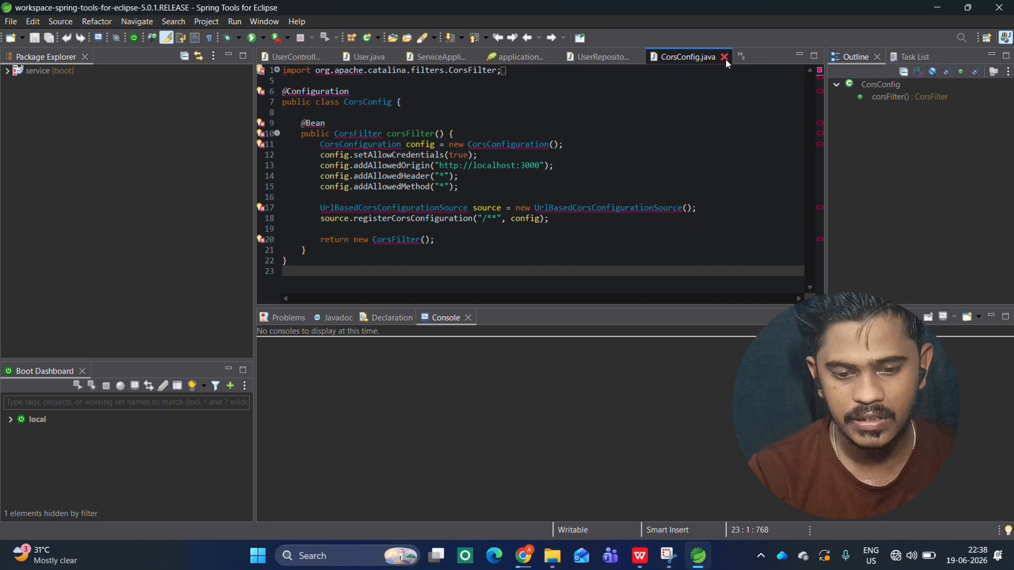
click(615, 61)
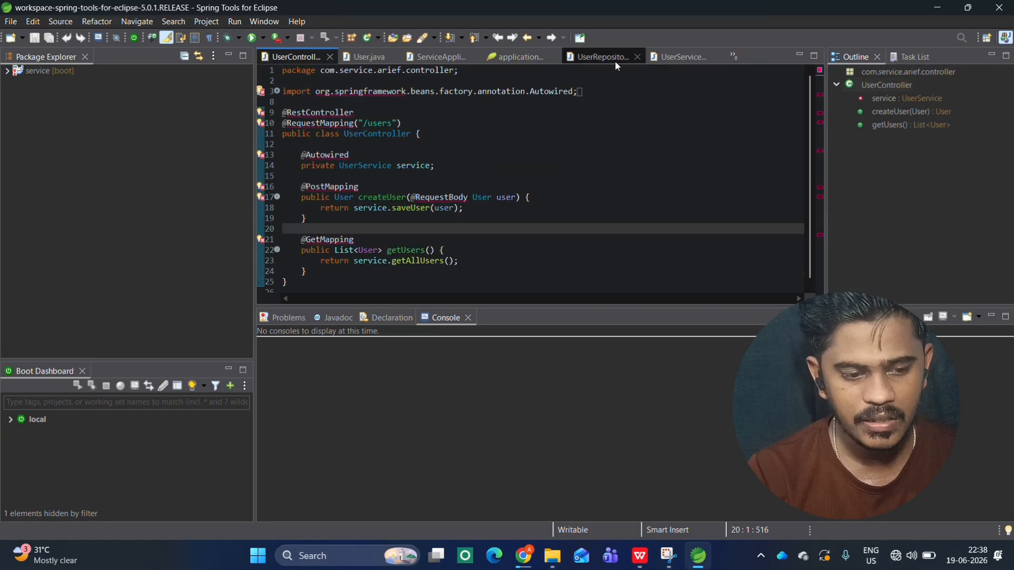
click(637, 57)
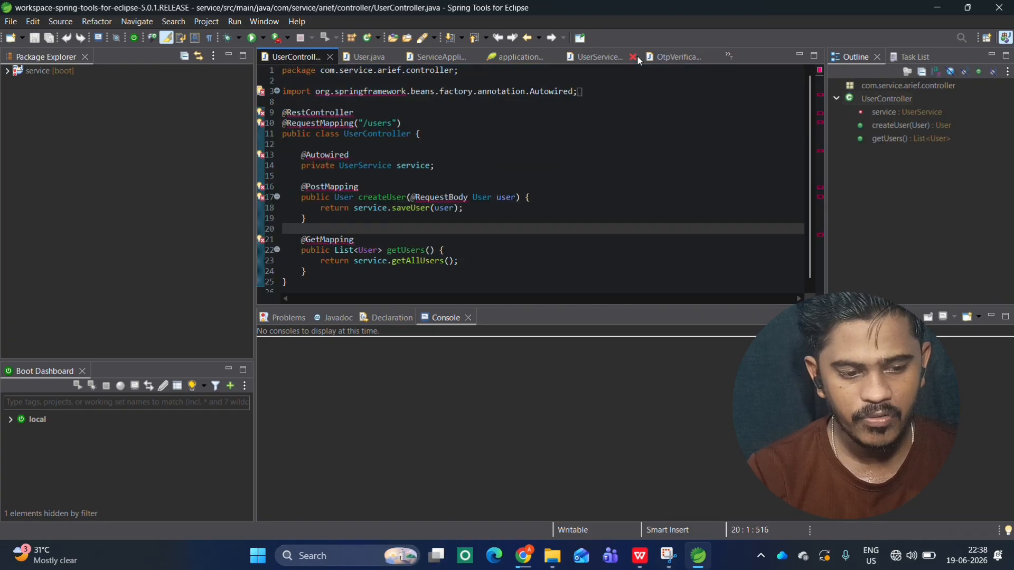
- Examine the folders and files of the service project in the project tree, and collapse it again
click(11, 22)
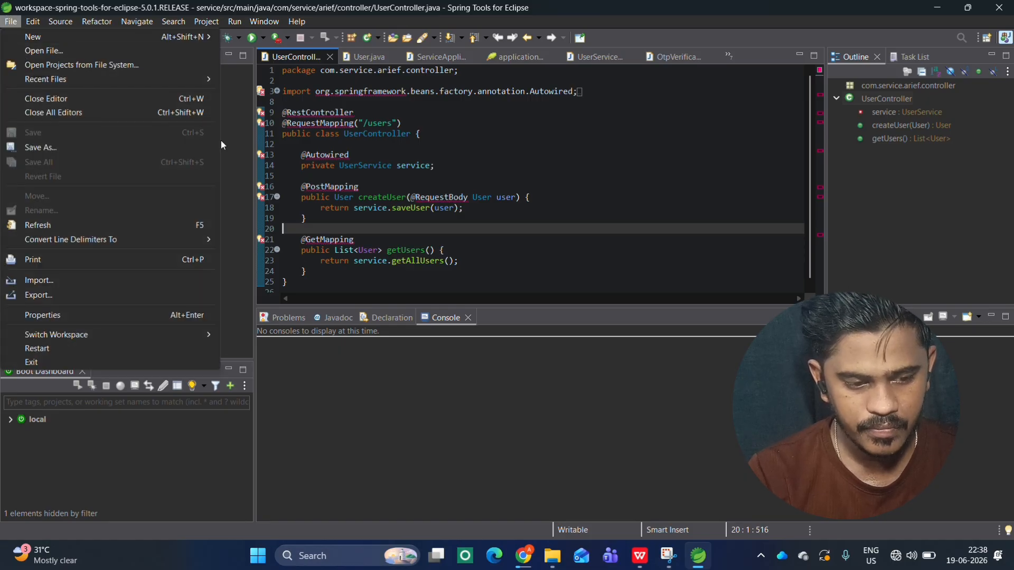
click(238, 68)
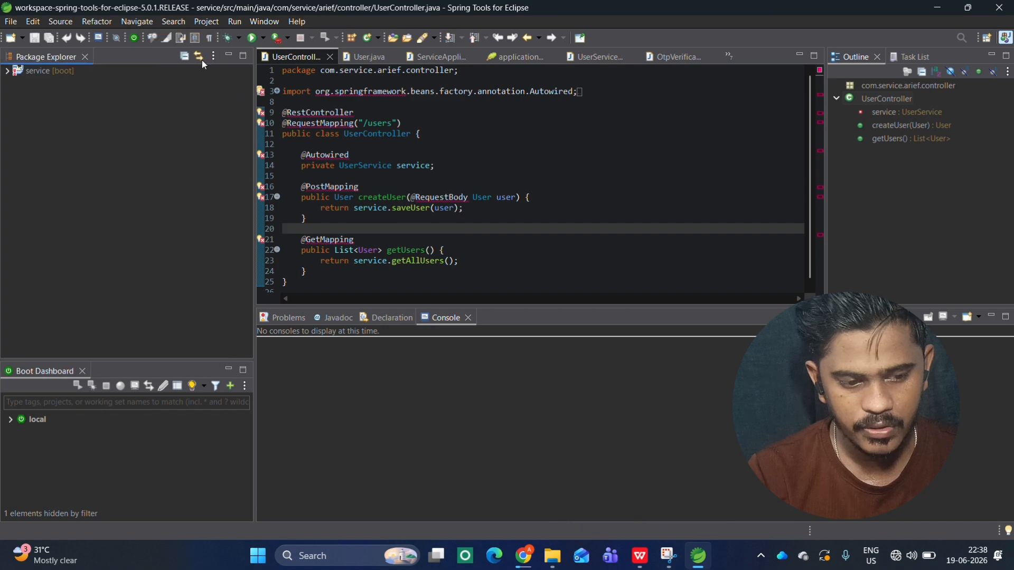
click(34, 70)
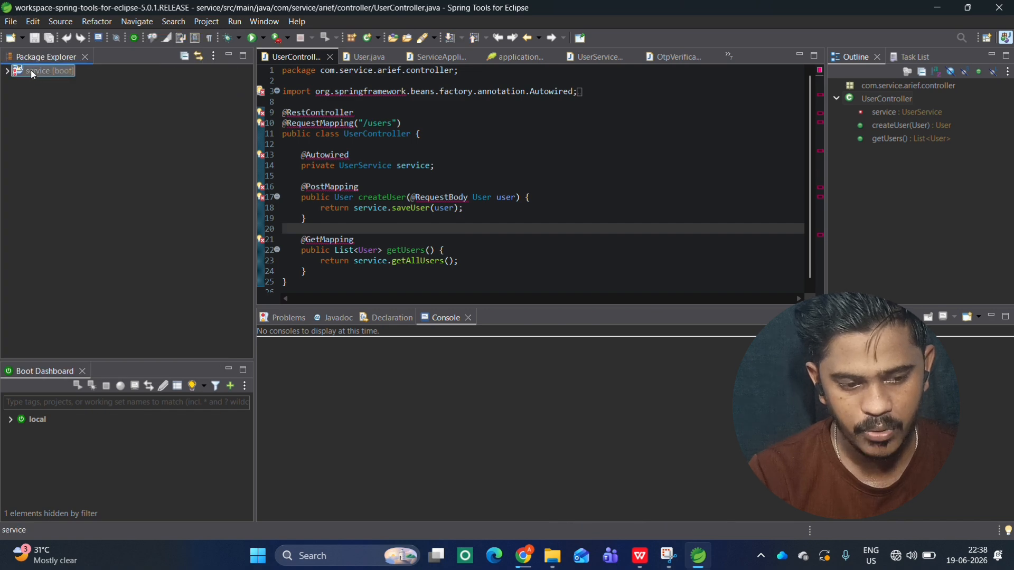
click(7, 71)
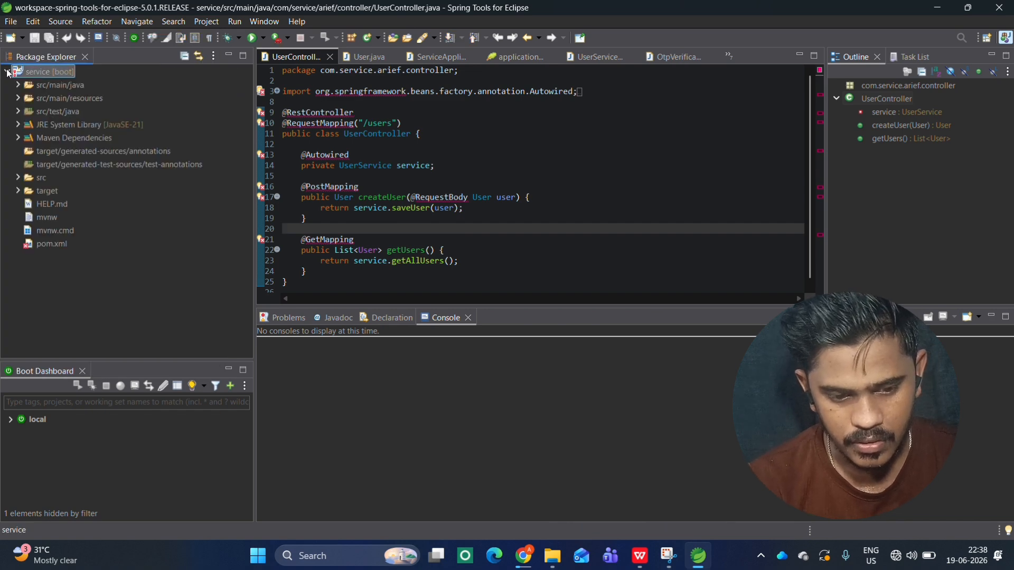
click(7, 71)
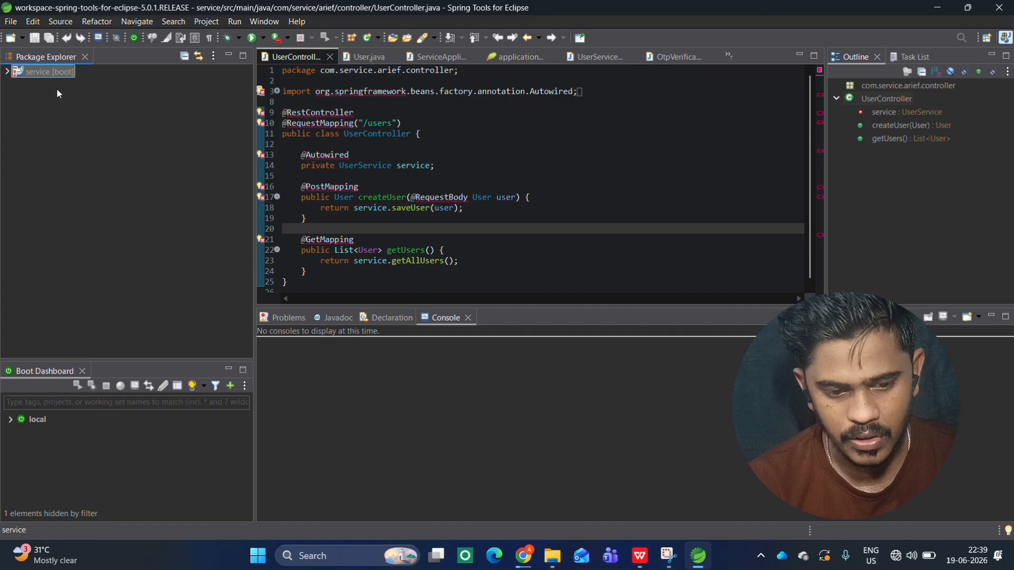
- Close all remaining open editors, from UserController.java through SecurityConfig.java, so the editor area is empty
click(329, 56)
click(333, 59)
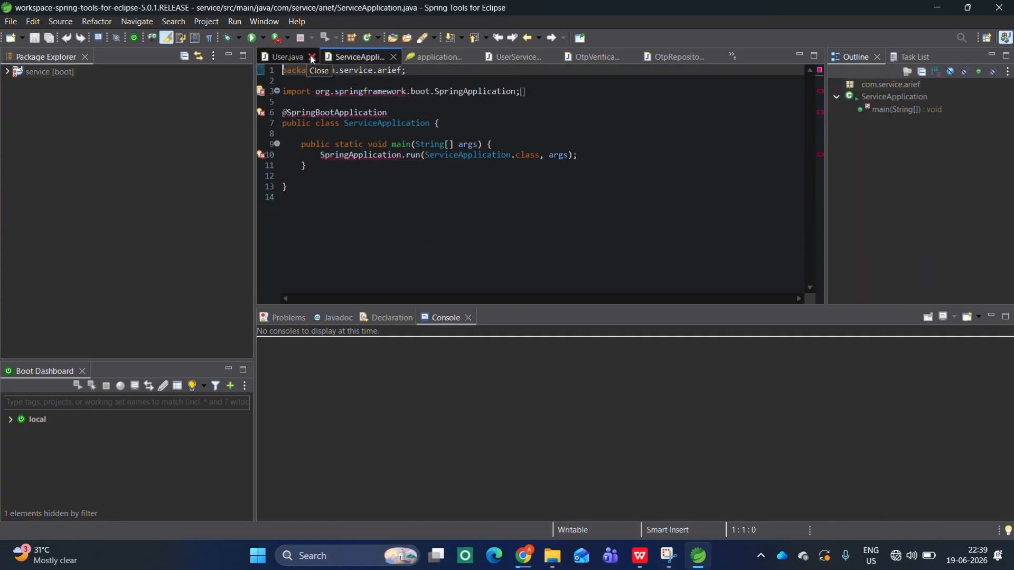
click(312, 57)
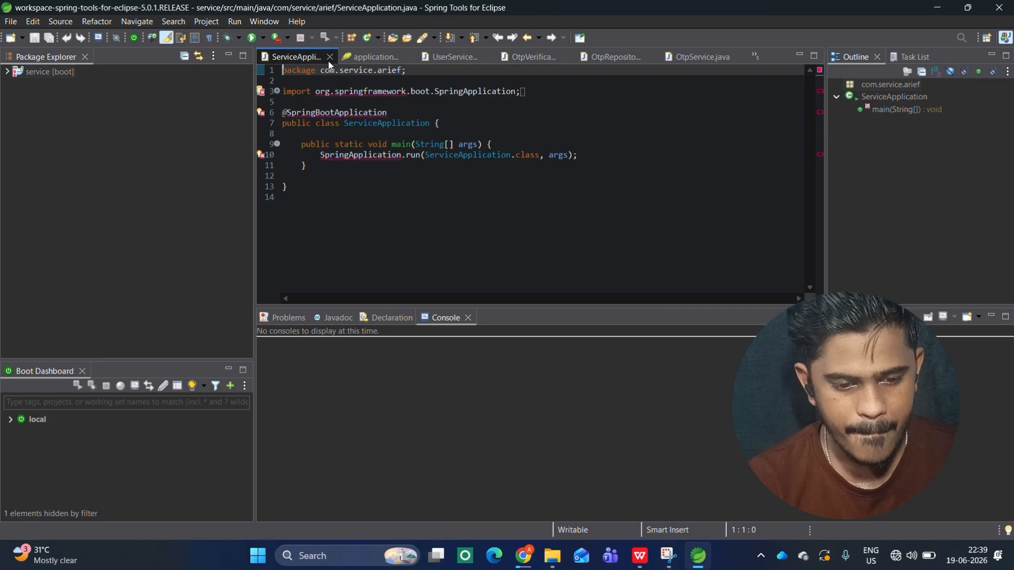
click(329, 57)
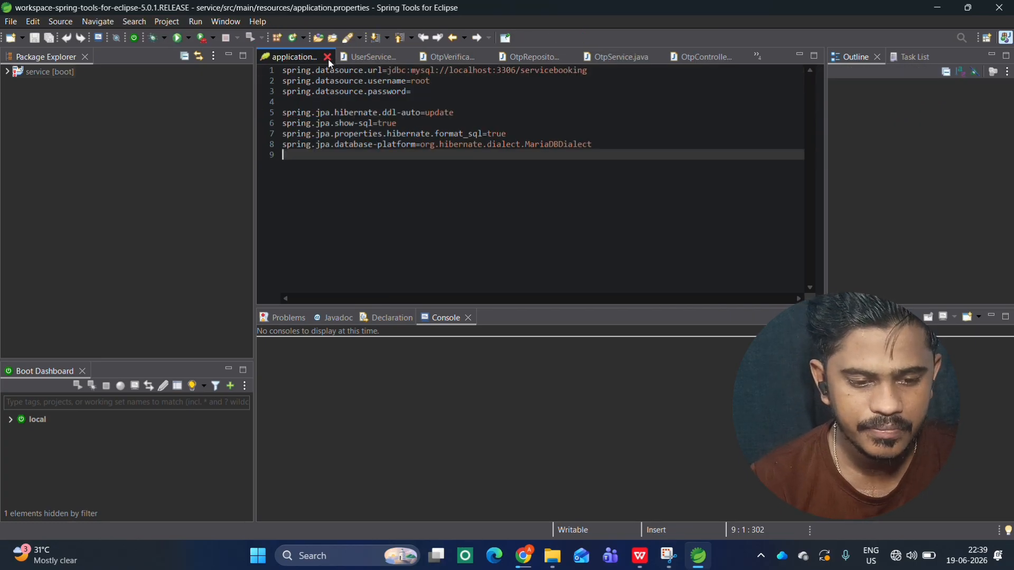
click(328, 57)
click(328, 57)
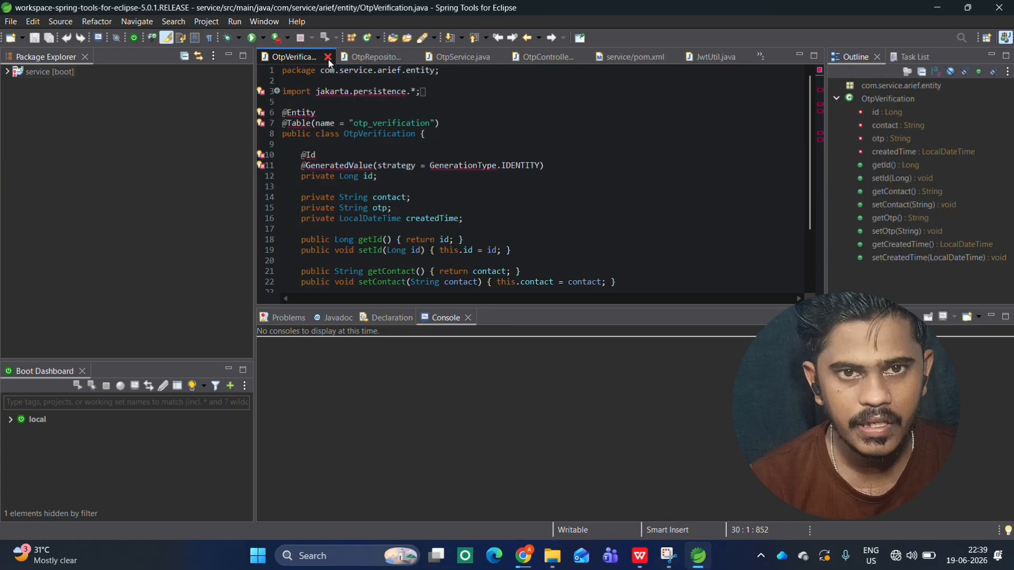
click(329, 57)
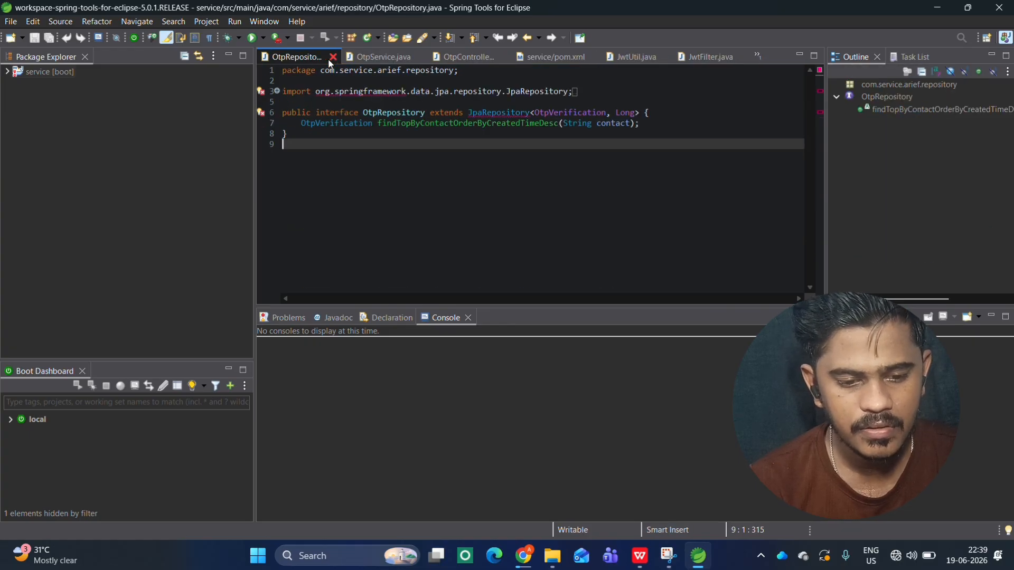
click(329, 58)
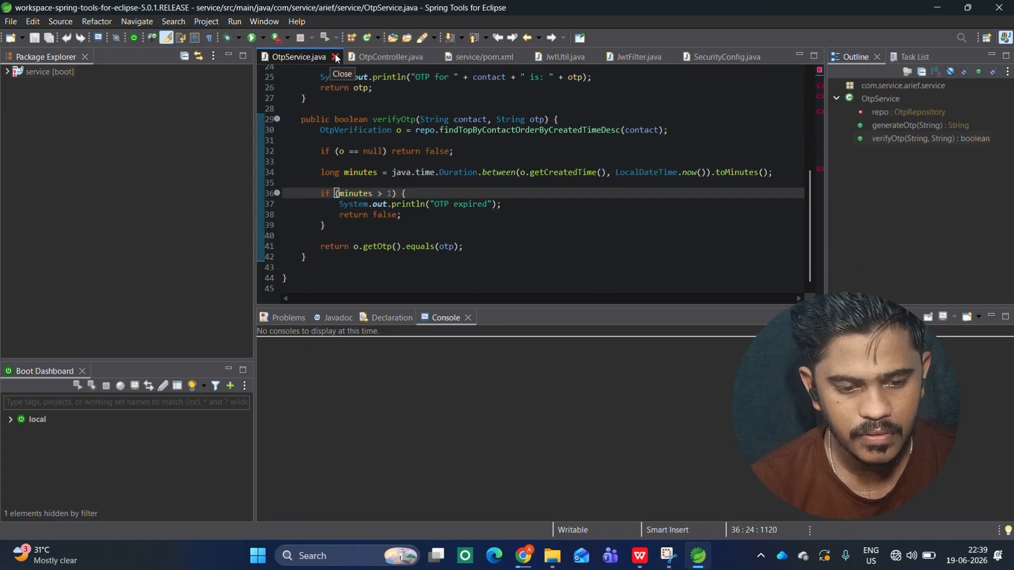
click(335, 58)
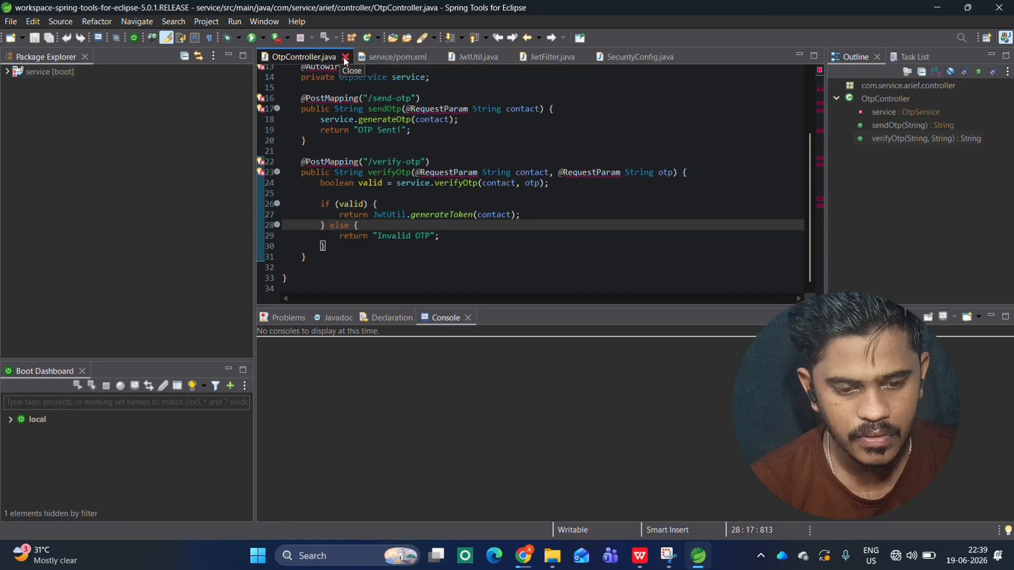
click(346, 57)
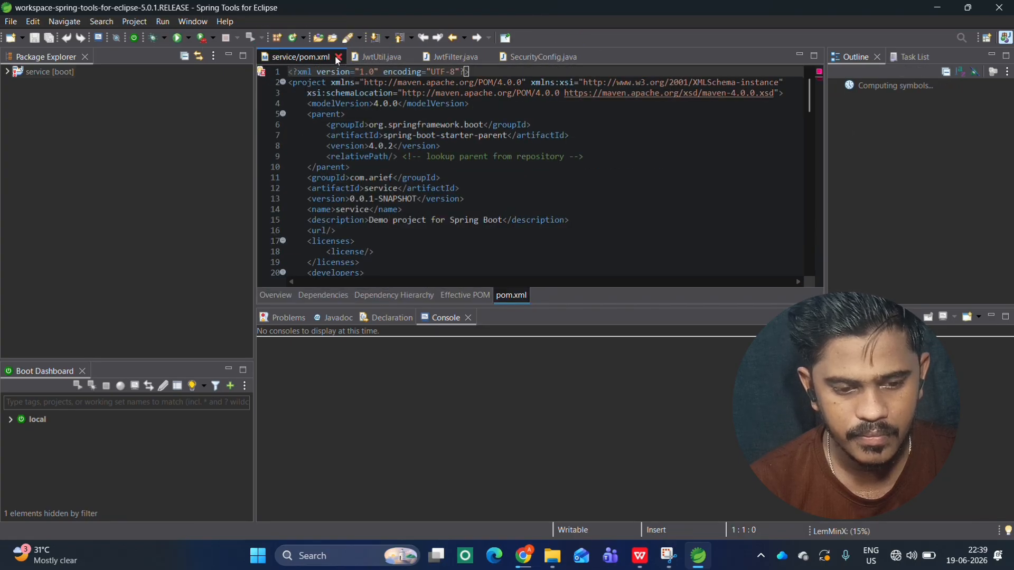
click(336, 57)
click(319, 56)
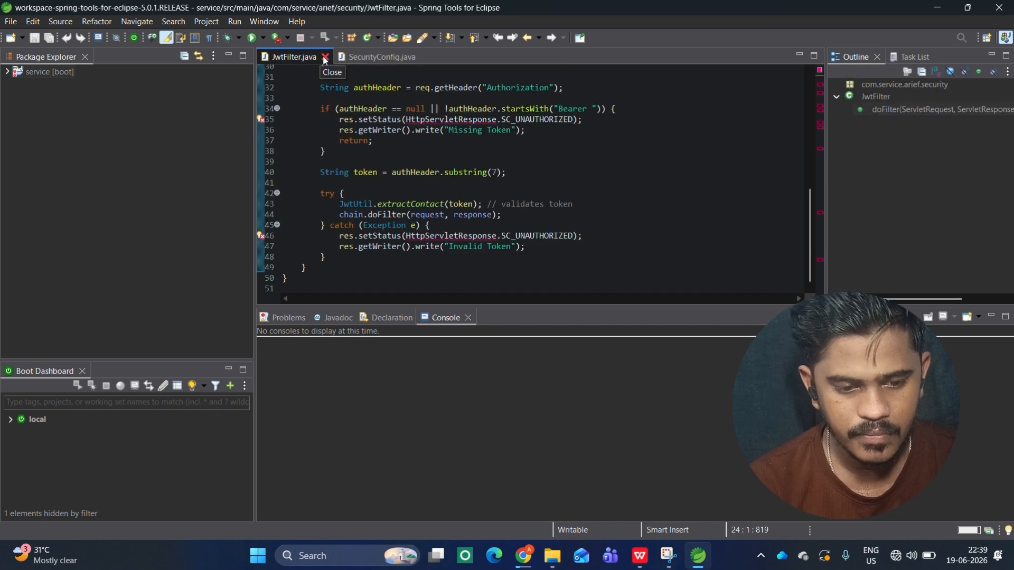
click(325, 57)
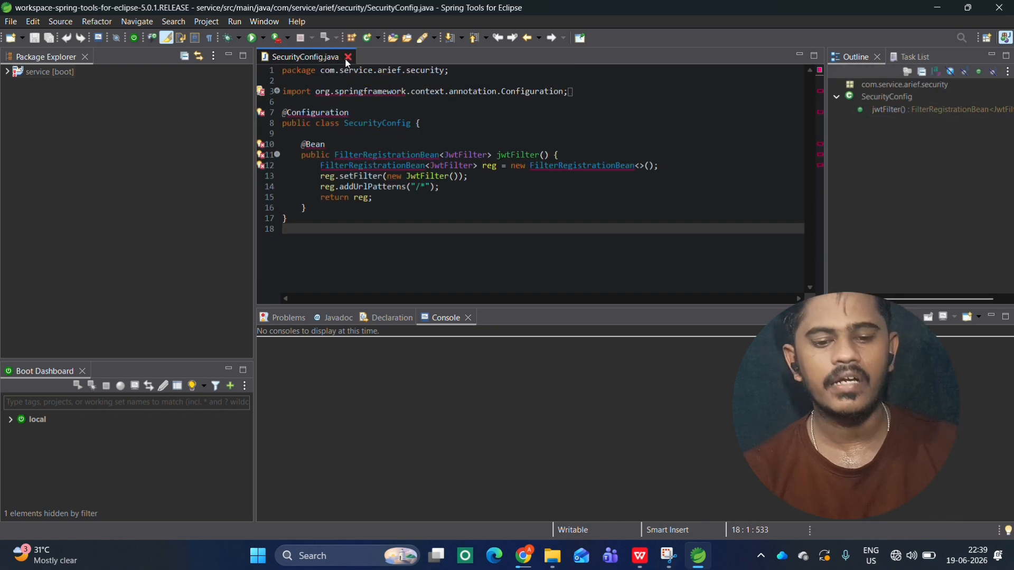
click(346, 57)
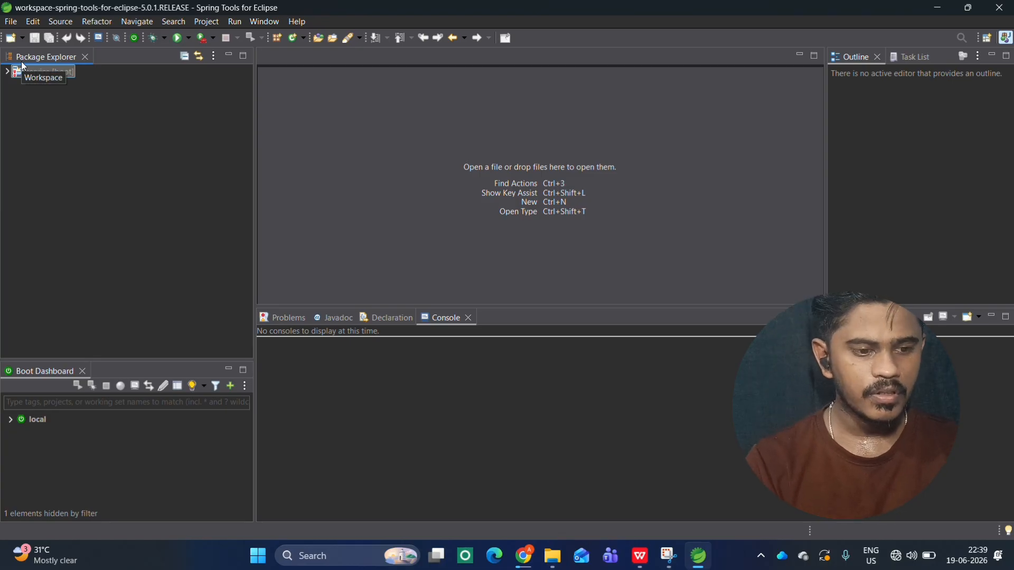
- Start a new Spring Starter Project and set its name to first
click(8, 21)
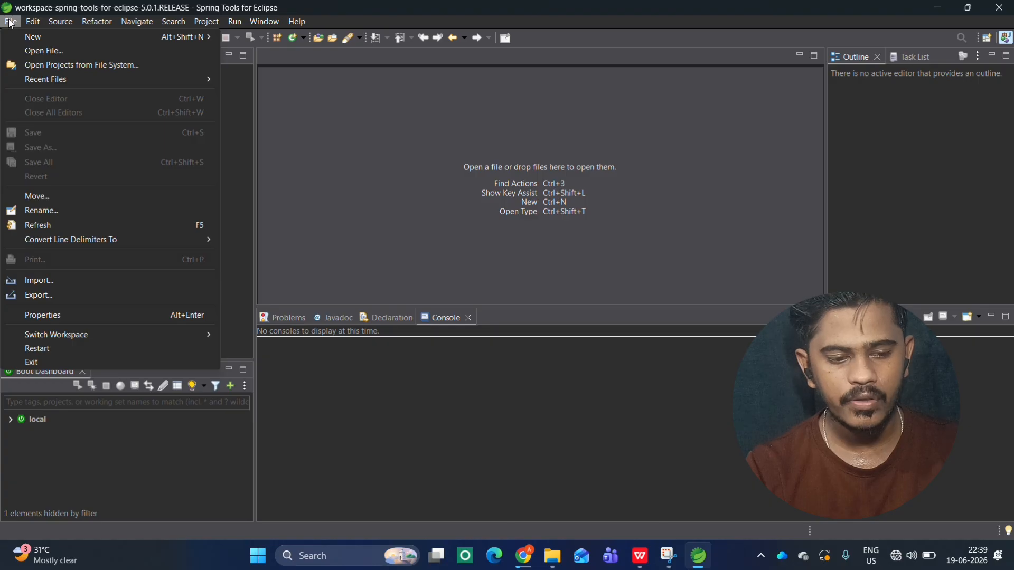
mouse_move(32, 41)
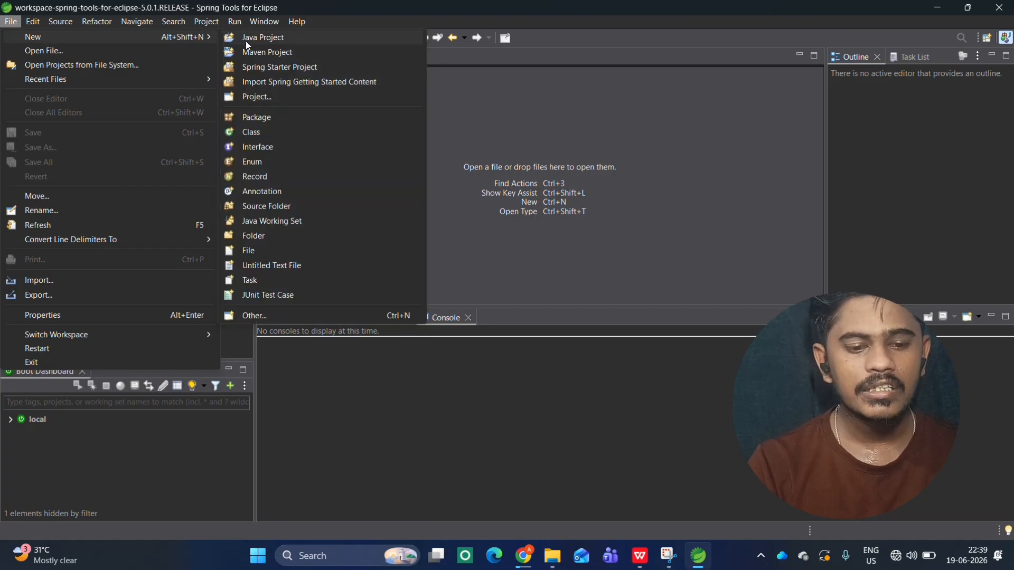
click(262, 74)
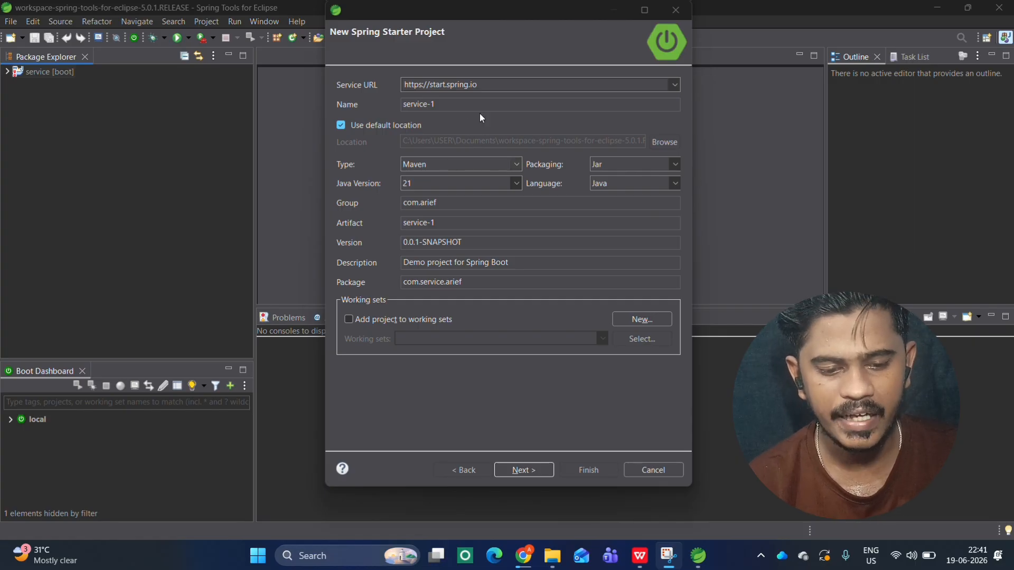
click(464, 102)
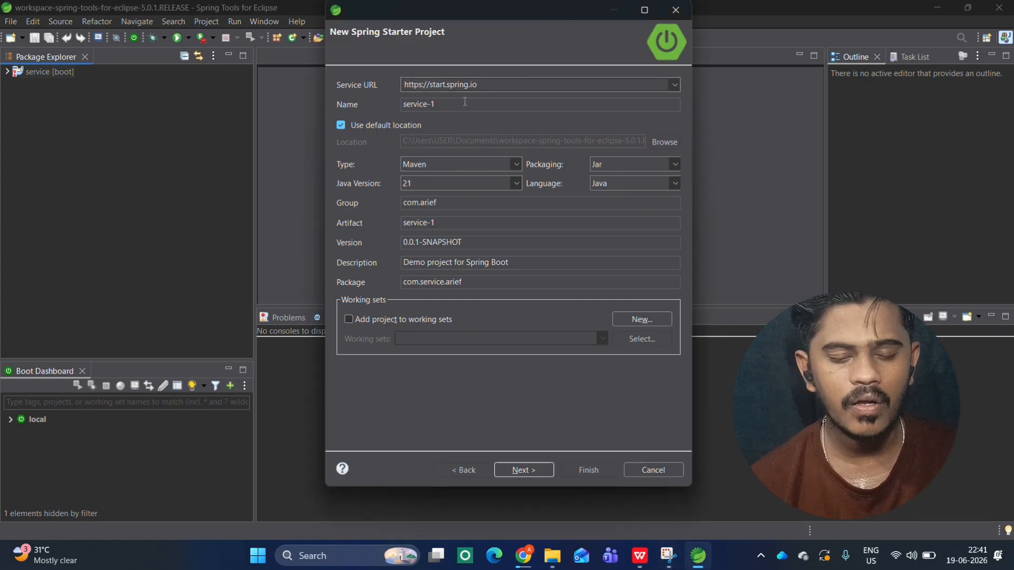
key(BackSpace)
key(BackSpace)
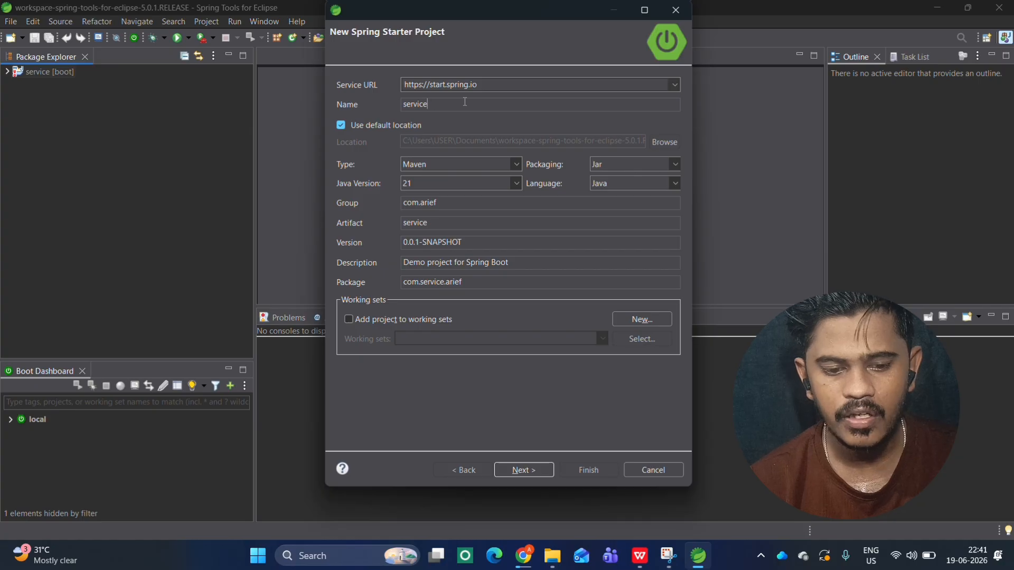
key(BackSpace)
key(BackSpace)
key(BackSpace)
key(BackSpace)
key(BackSpace)
key(BackSpace)
key(BackSpace)
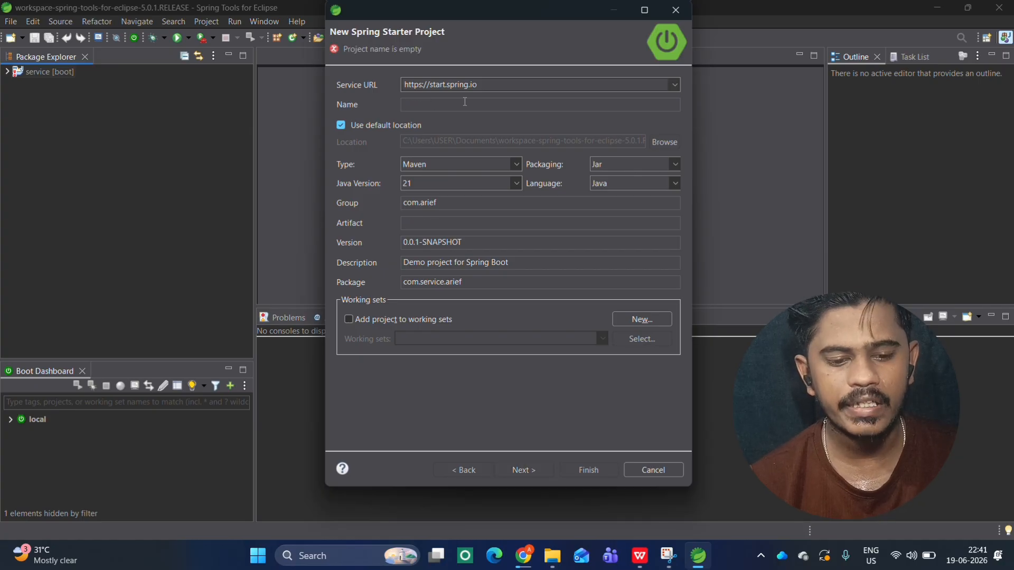
text(f)
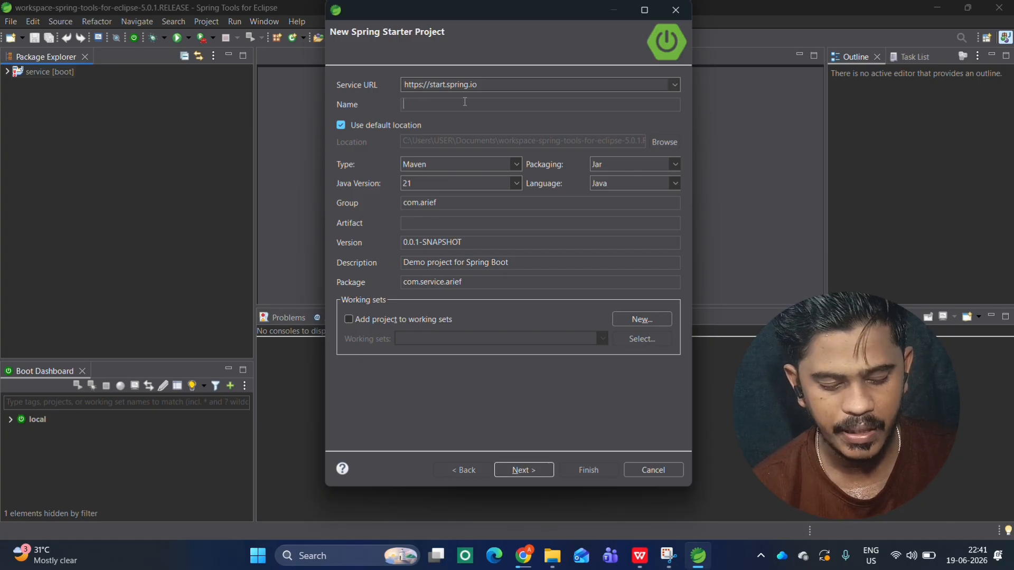
text(irst)
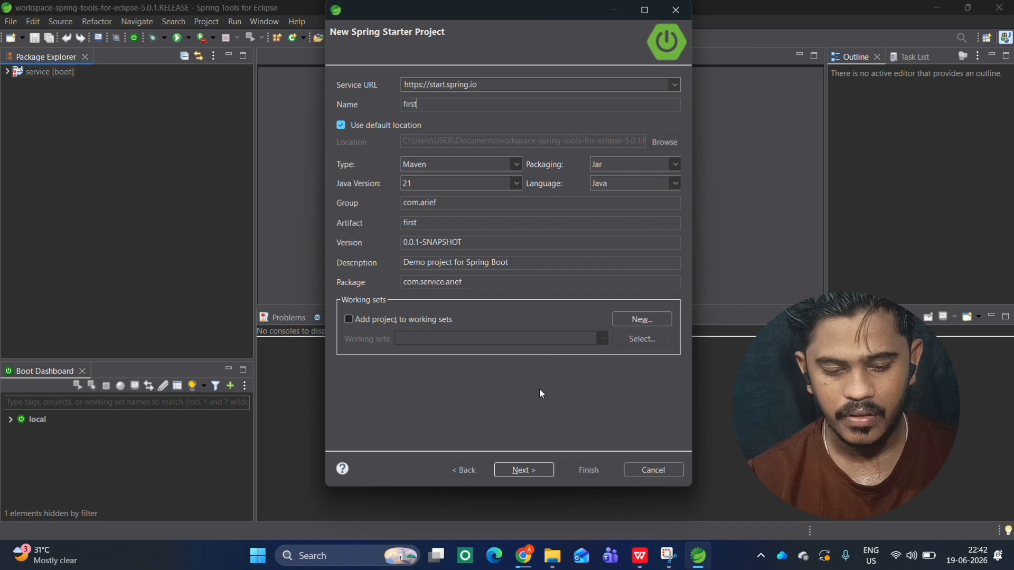
- Create the project with Spring Boot 4.1.0 and the Spring Web dependency, and expand the first project in the project tree
click(531, 470)
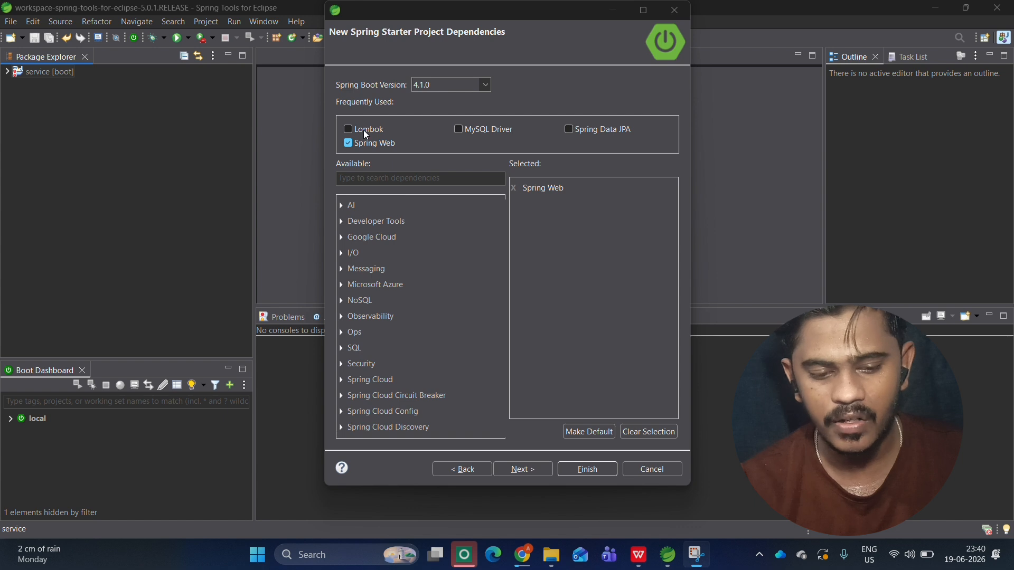
click(357, 147)
click(356, 147)
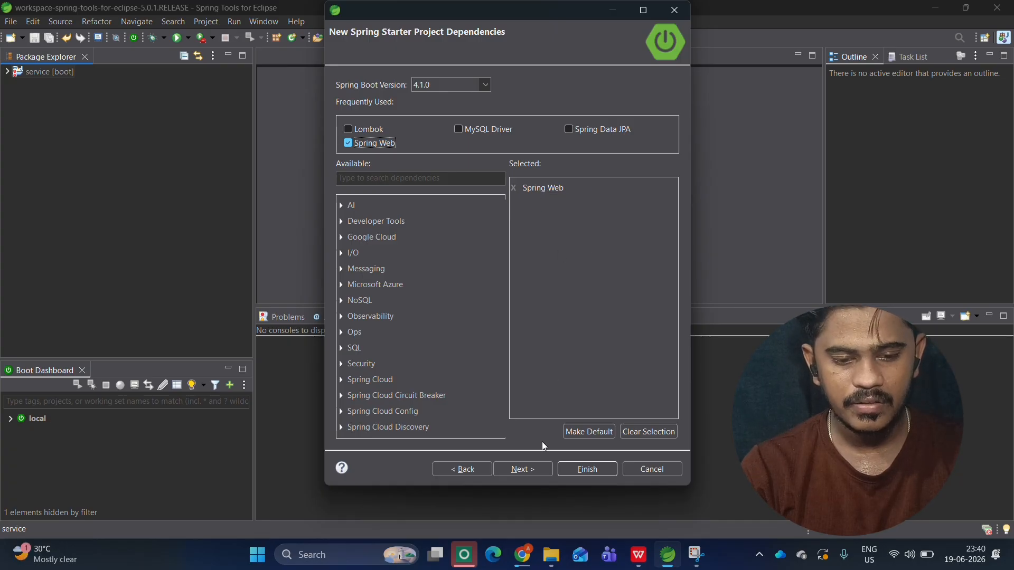
click(532, 468)
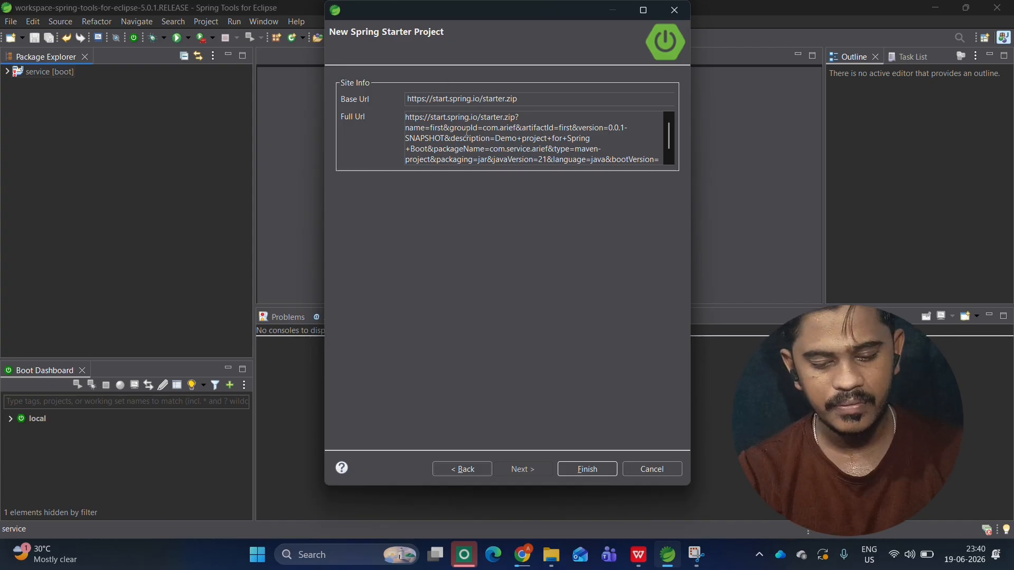
click(587, 469)
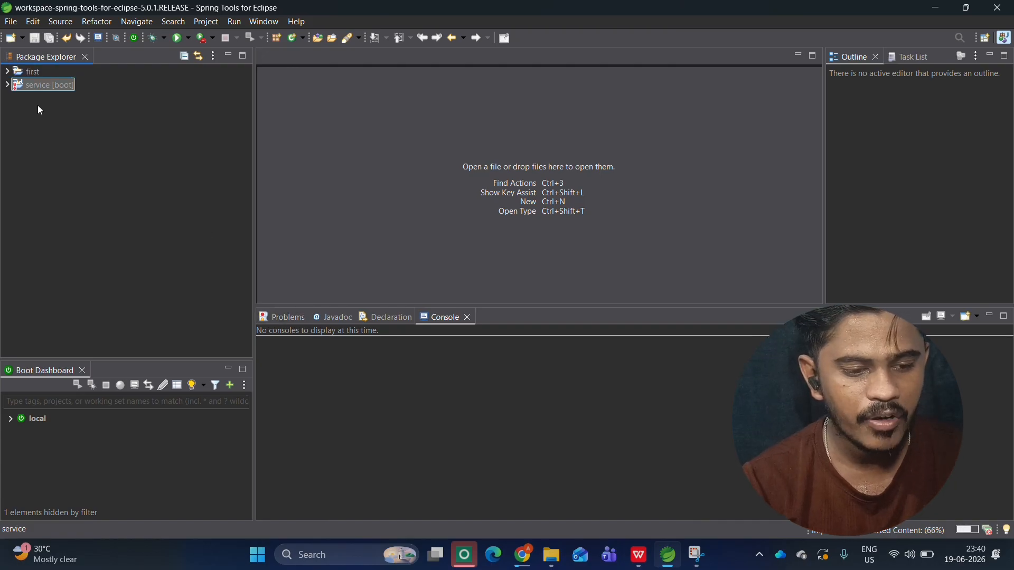
click(18, 73)
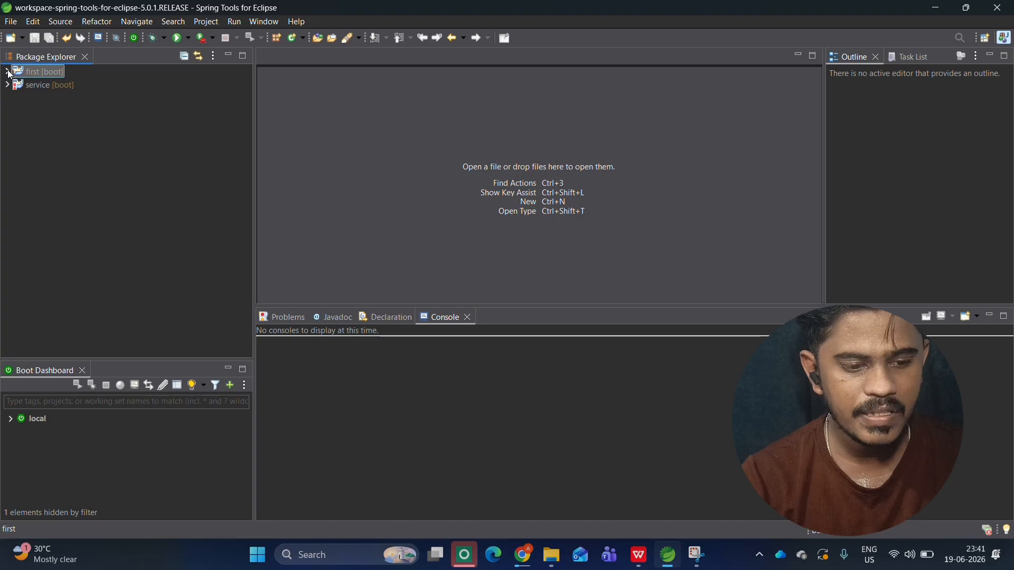
click(8, 72)
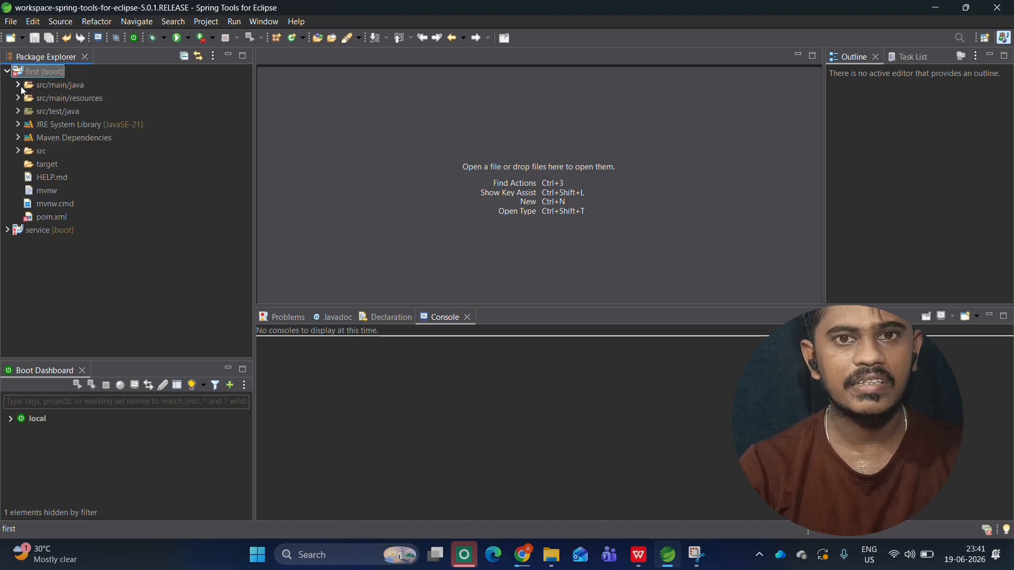
- Expand src/main/java and its package in the first project, and open FirstApplication.java in the editor
click(19, 86)
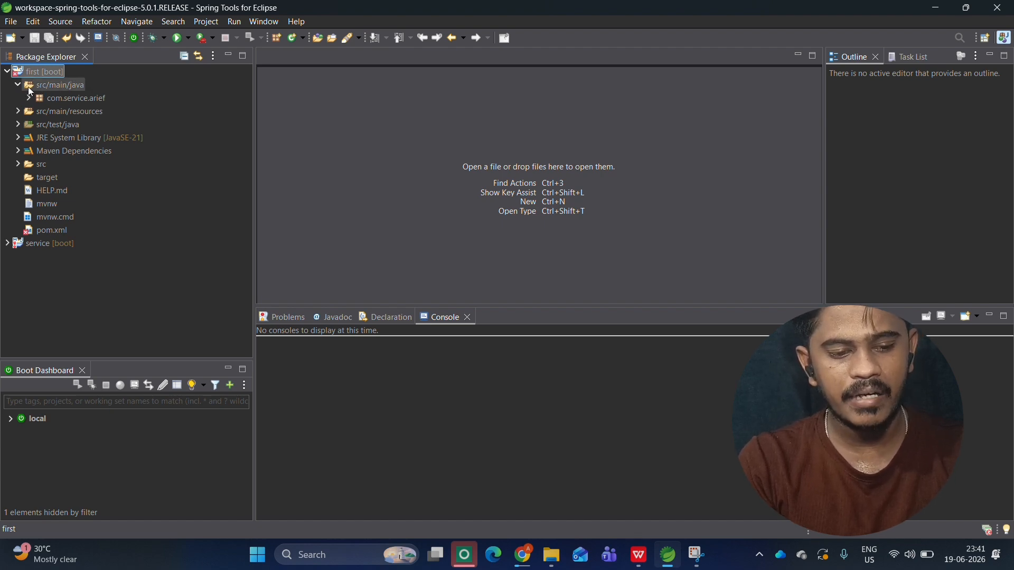
click(60, 86)
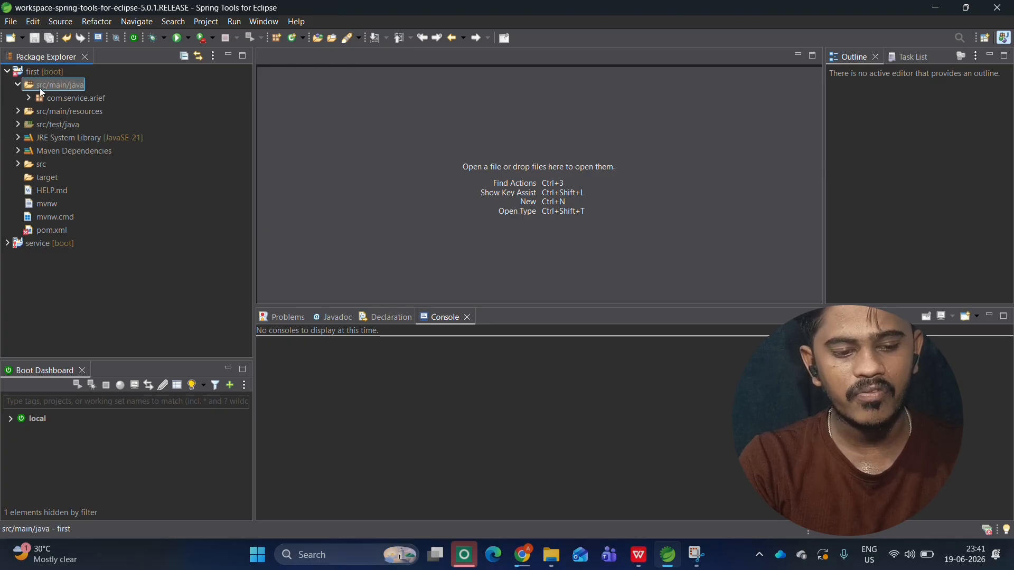
click(76, 100)
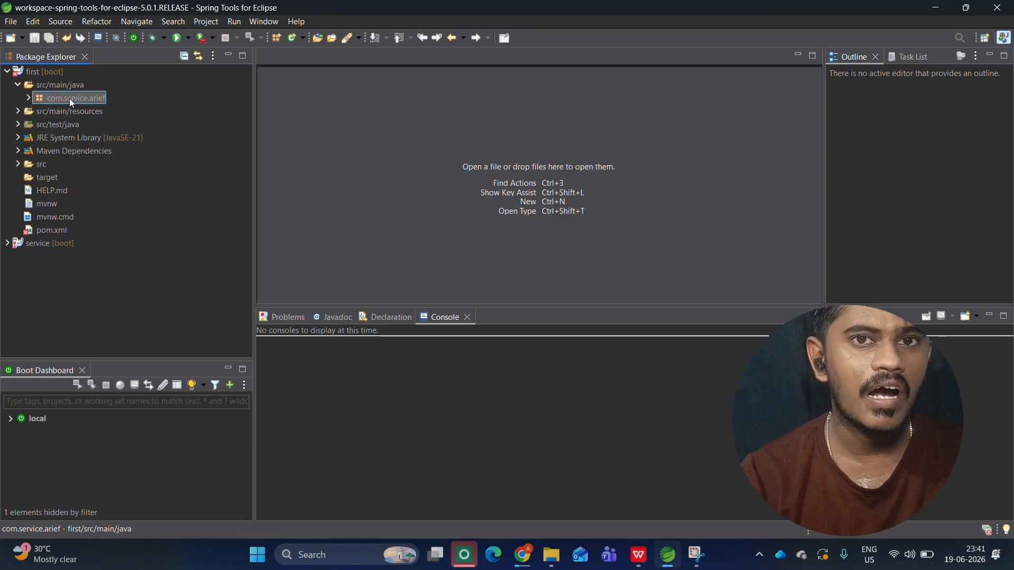
click(27, 99)
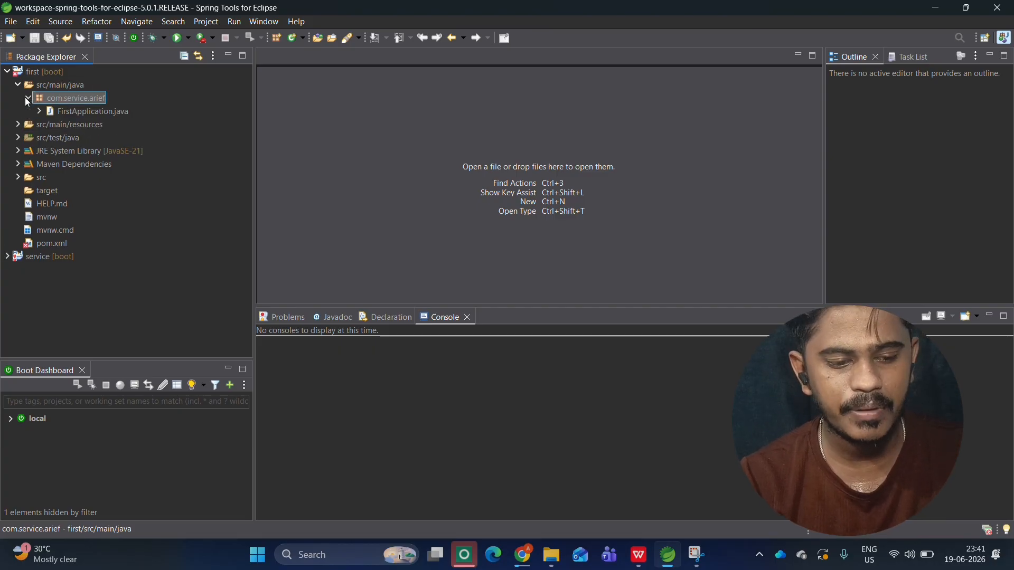
click(75, 112)
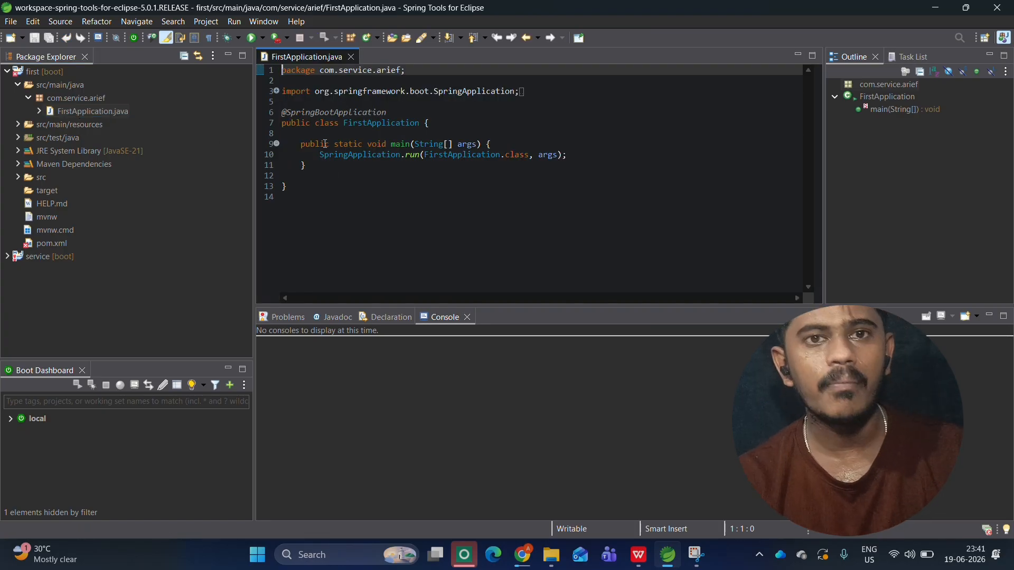
- Run FirstApplication.java as a Spring Boot App and read through its startup log in the console
click(65, 100)
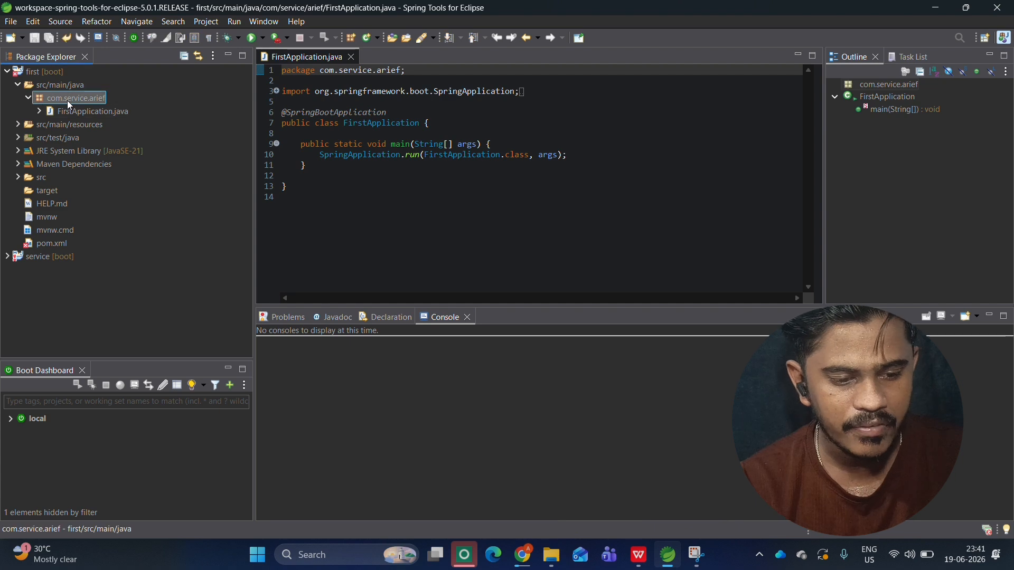
click(101, 111)
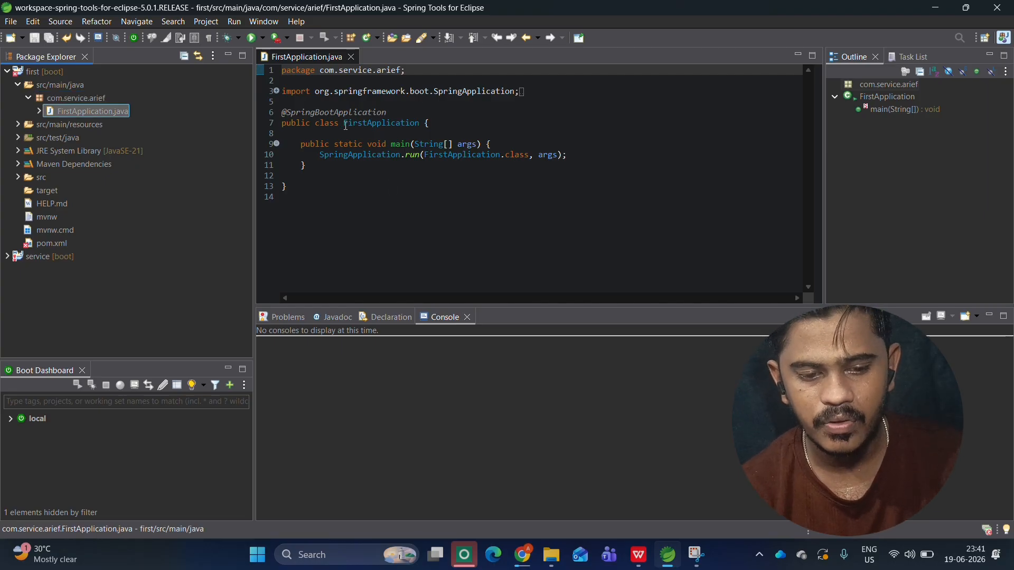
mouse_move(346, 125)
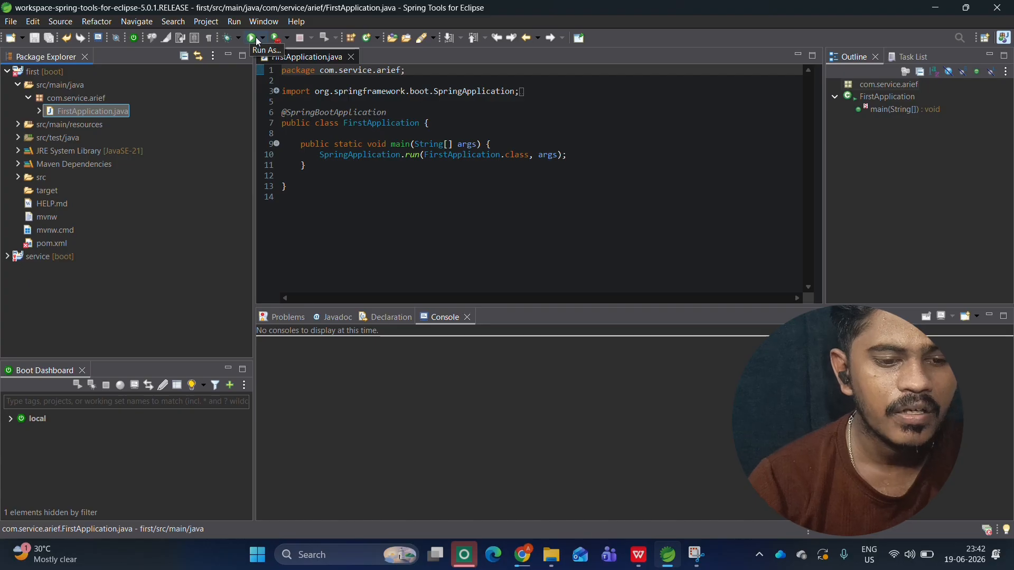
click(255, 39)
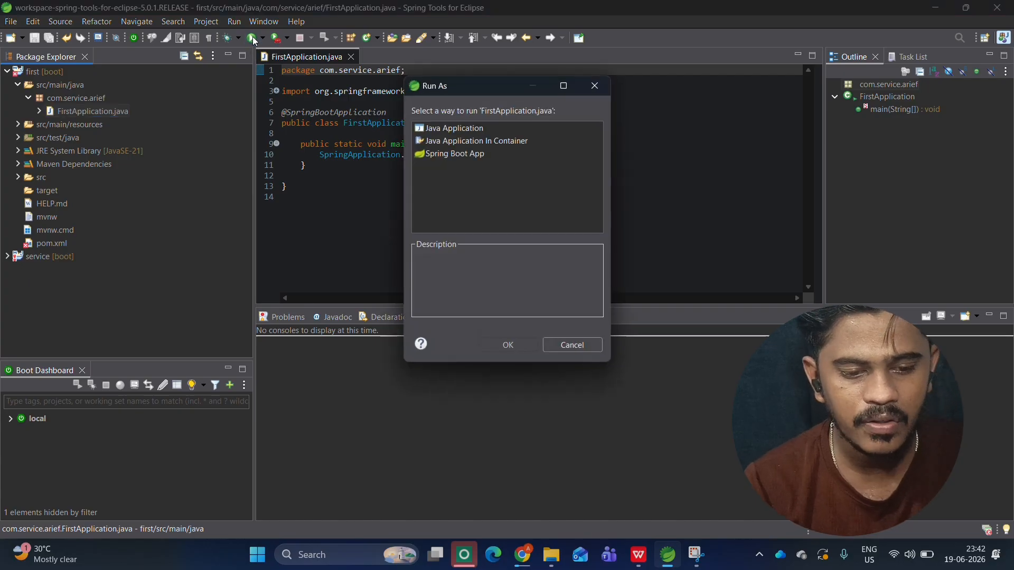
double_click(438, 157)
click(438, 159)
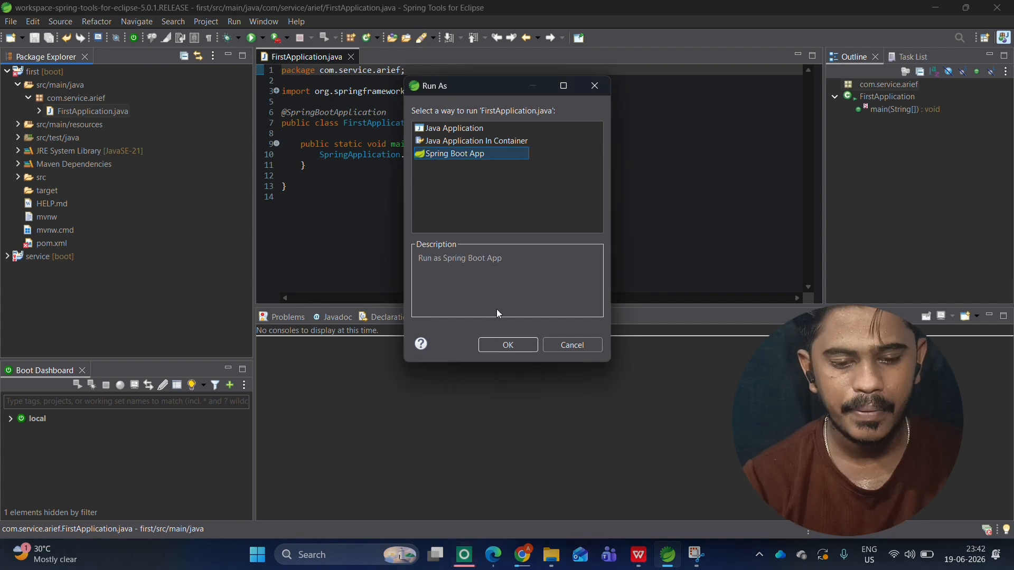
click(507, 345)
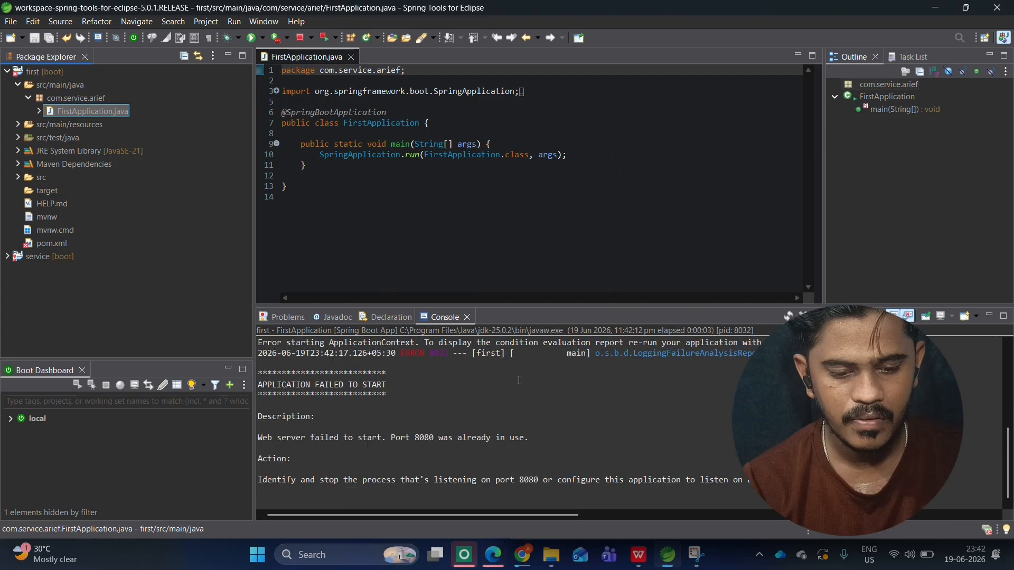
scroll(519, 380, up, 1)
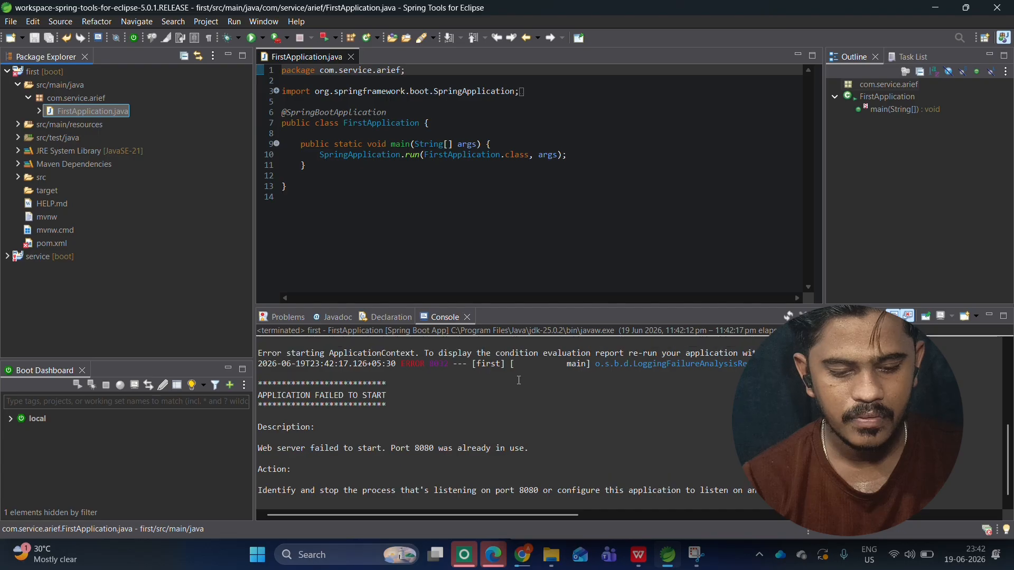
scroll(519, 380, up, 5)
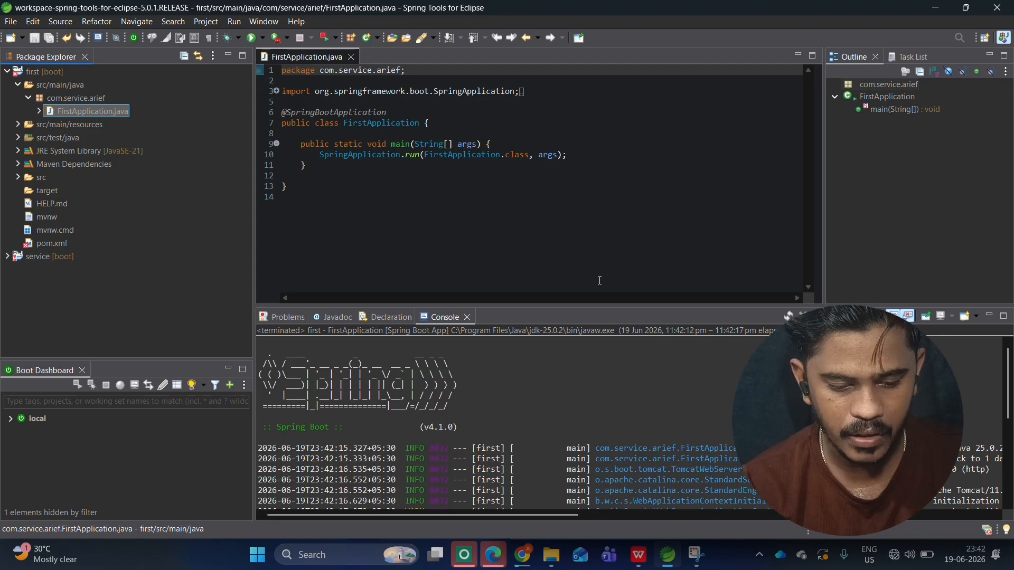
scroll(571, 389, down, 5)
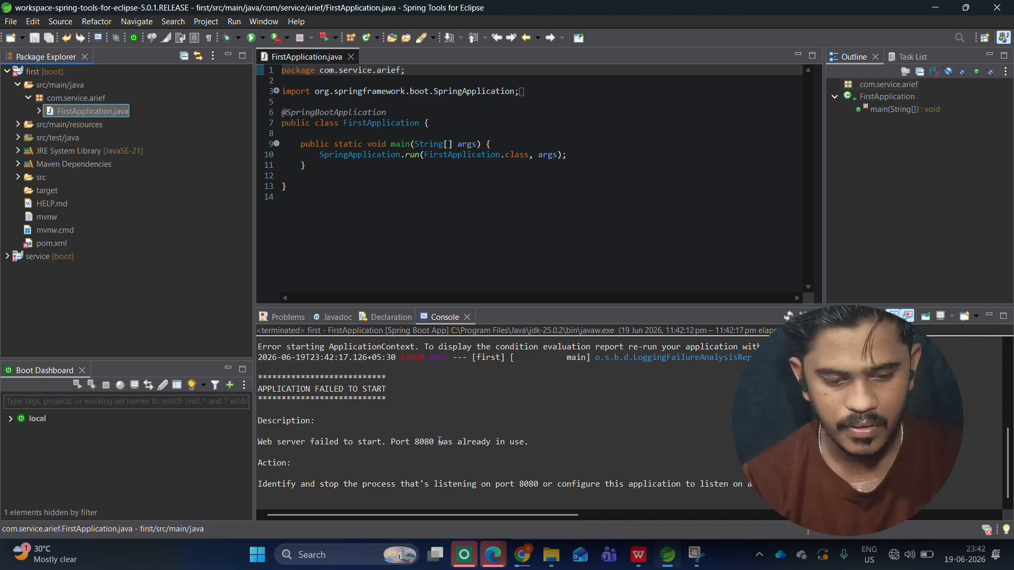
scroll(440, 441, up, 1)
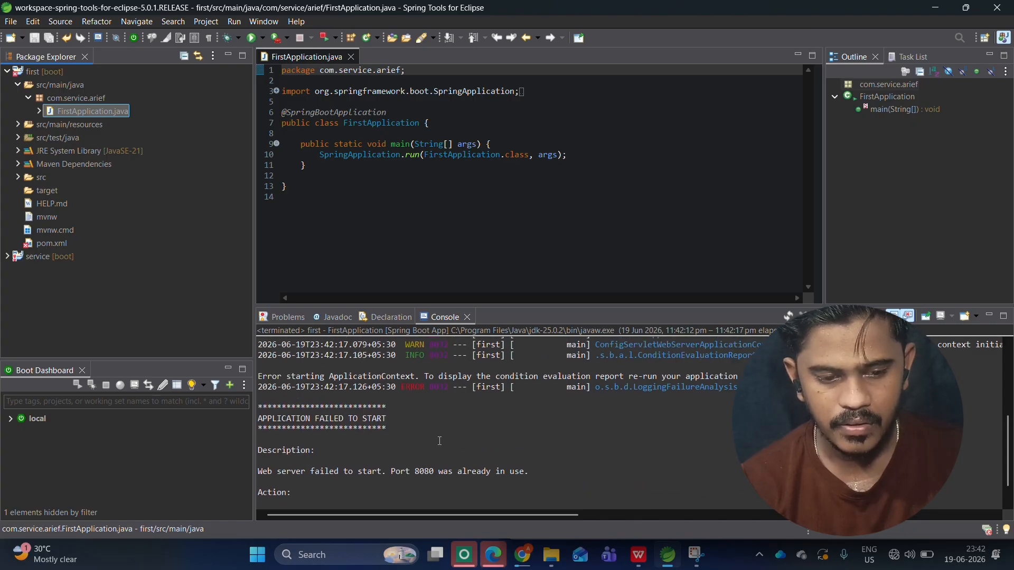
scroll(439, 441, up, 5)
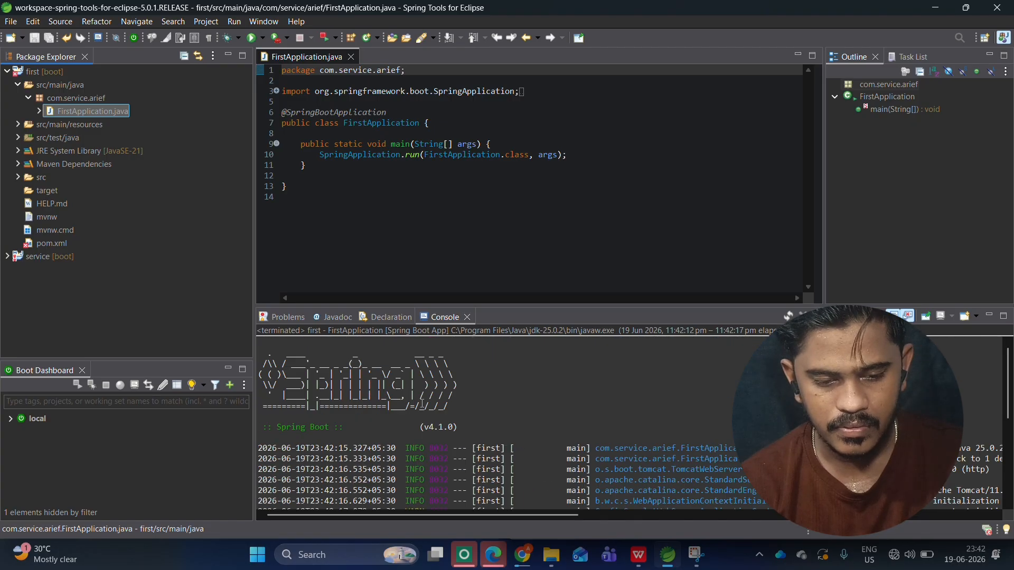
- Relaunch the first application several times, checking the console output from its start between runs
click(323, 39)
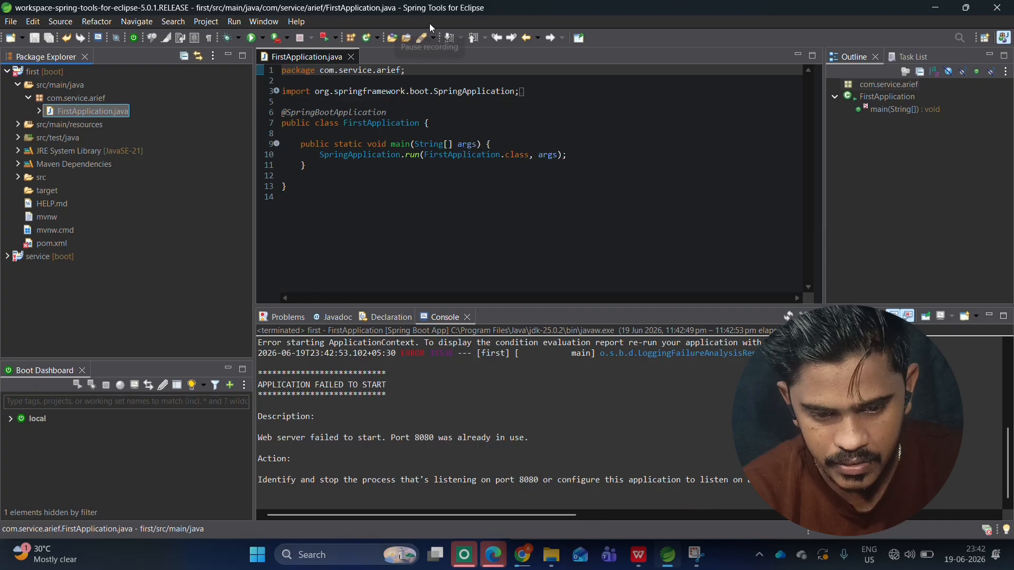
click(429, 25)
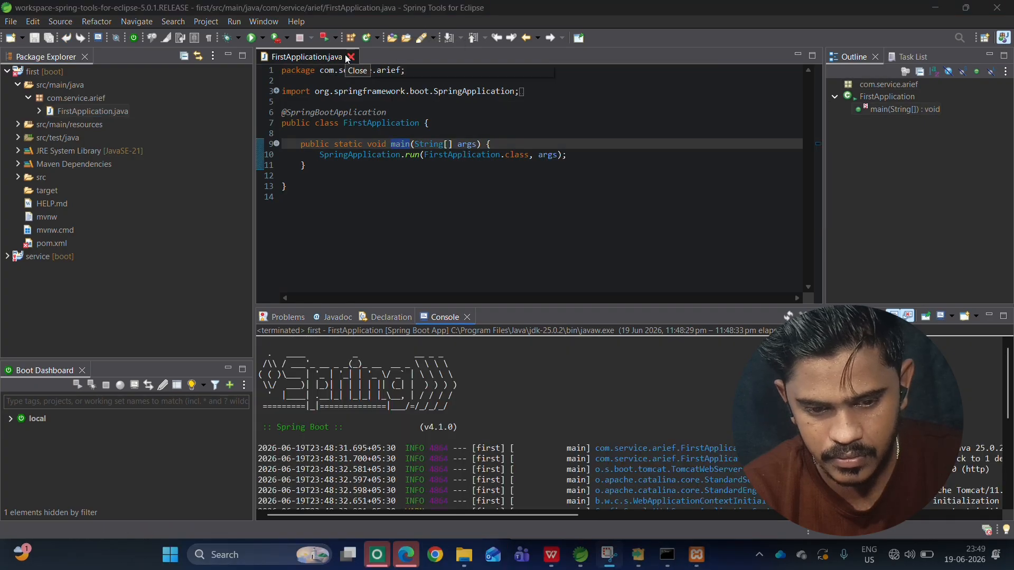
click(321, 40)
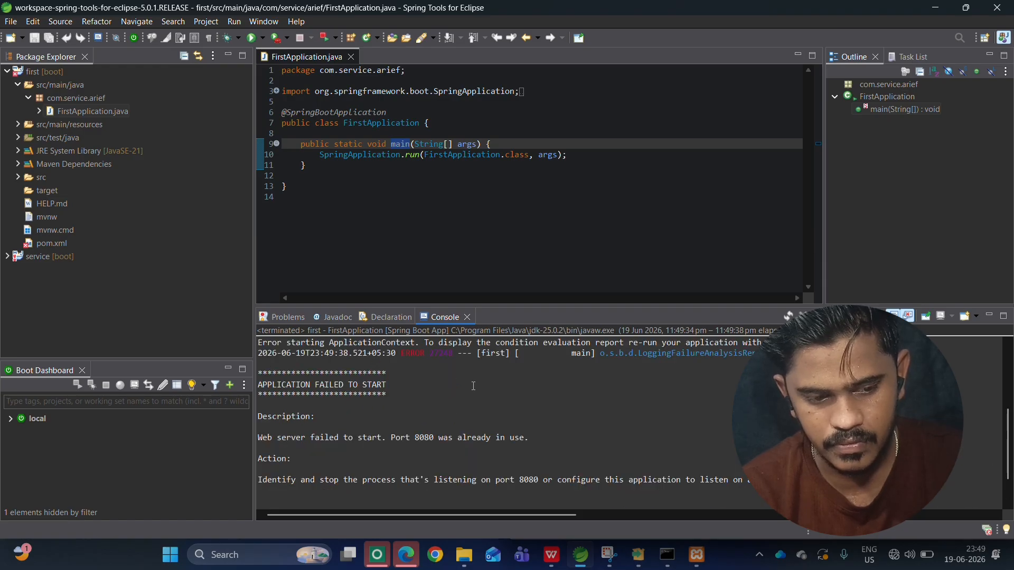
scroll(473, 386, up, 10)
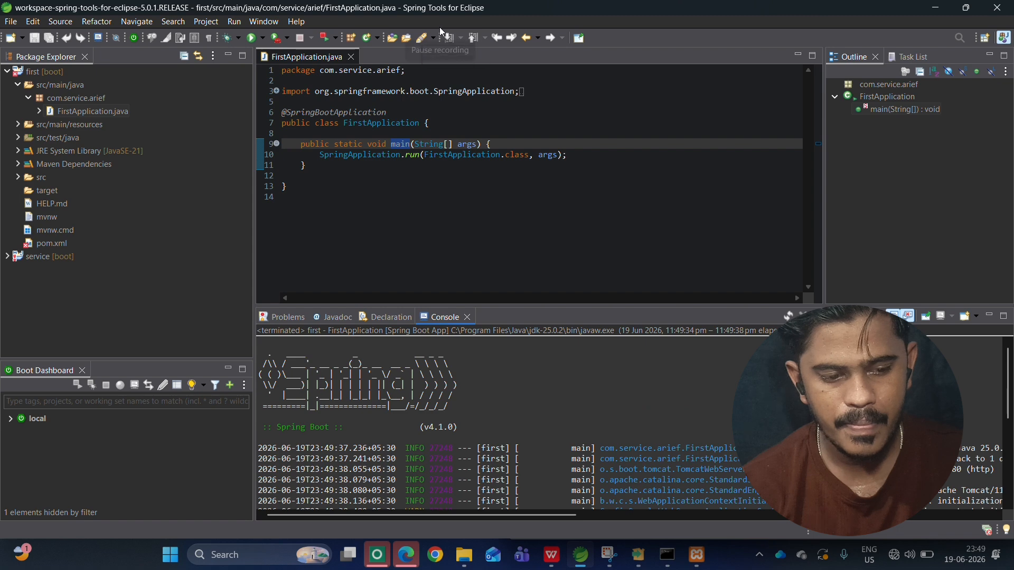
click(328, 39)
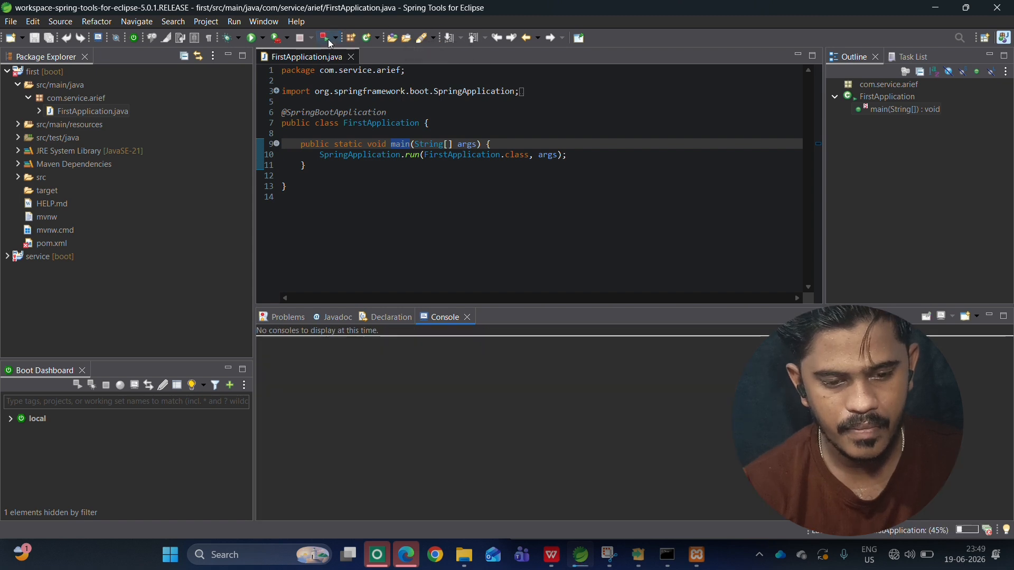